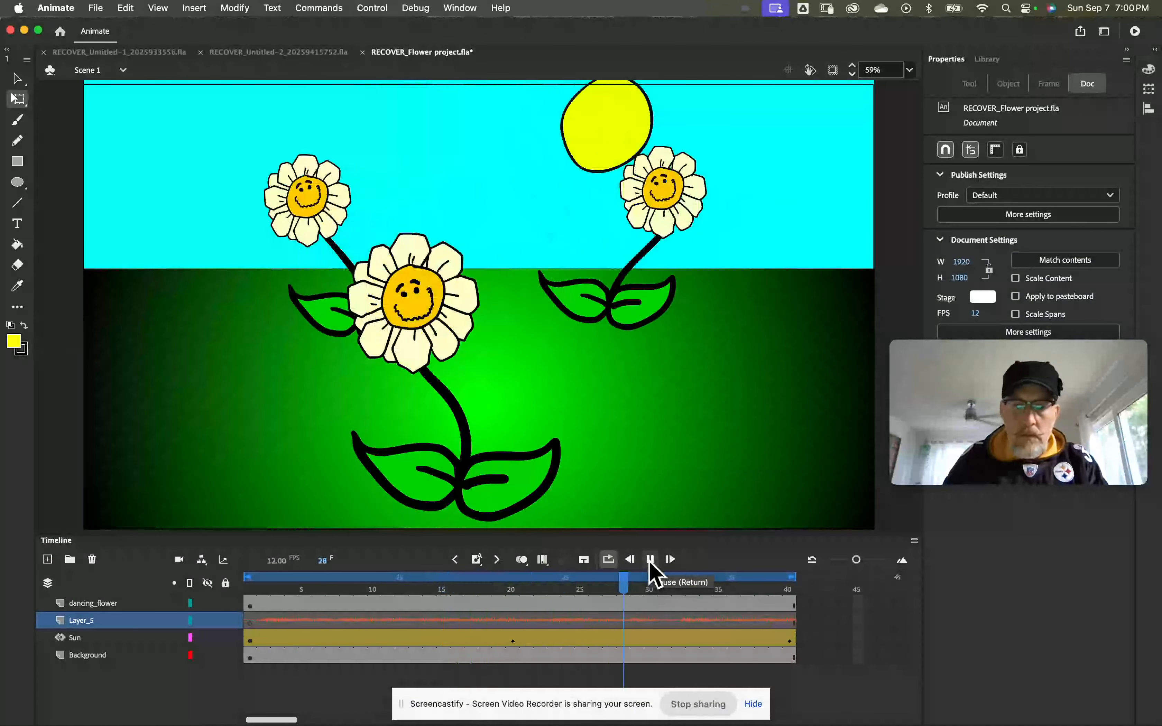
Step: Pause the animation playback and return the playhead to frame 1
{"action": "left_click", "coordinate": [650, 560]}
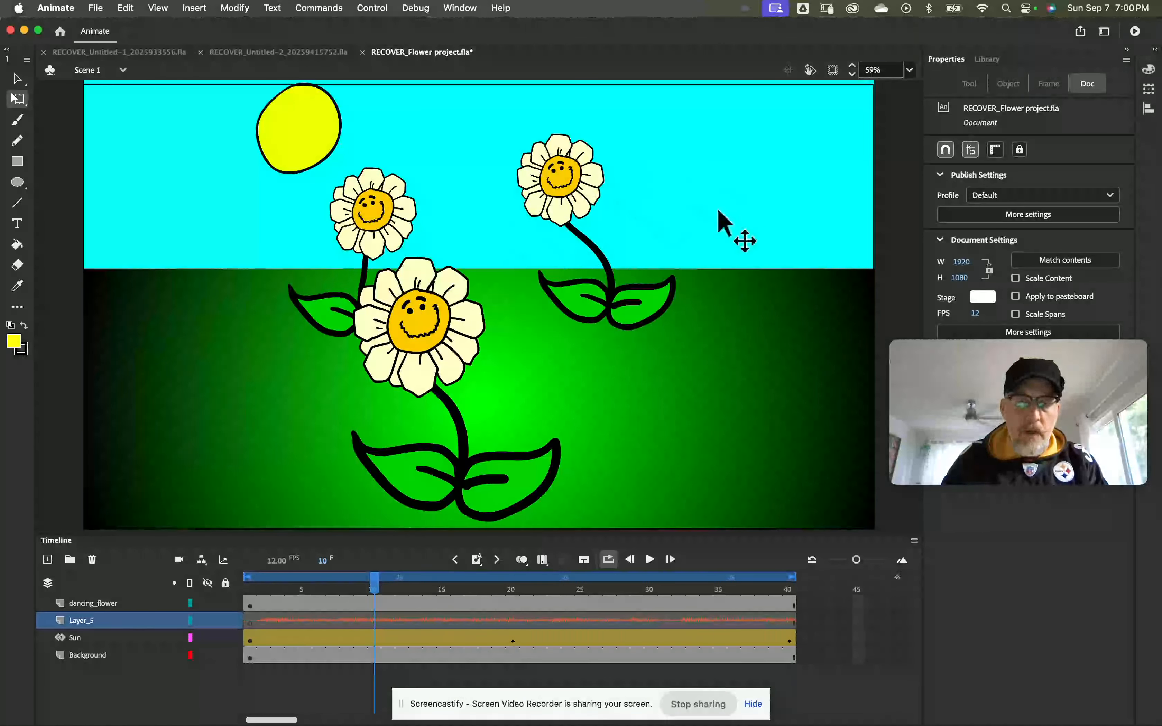
{"action": "left_click_drag", "start_coordinate": [375, 603], "coordinate": [250, 590]}
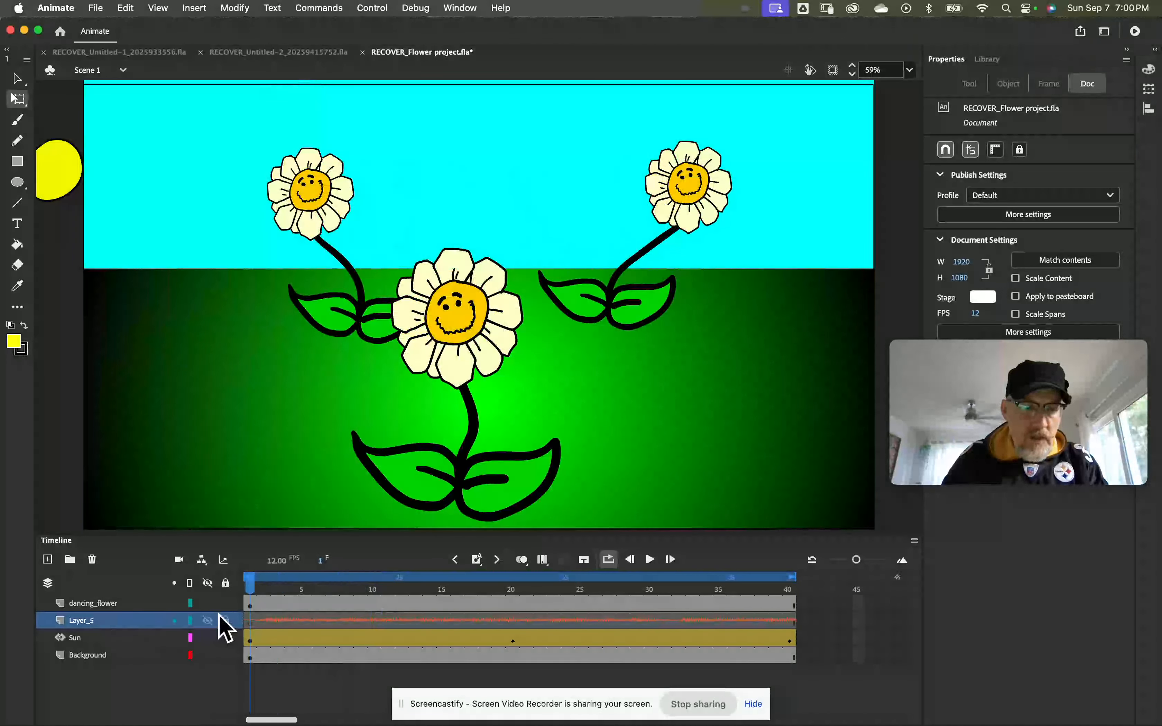
Step: Select the first frames of the Sun, Layer_5 and dancing_flower layers in turn and check the available import options
{"action": "left_click", "coordinate": [144, 623]}
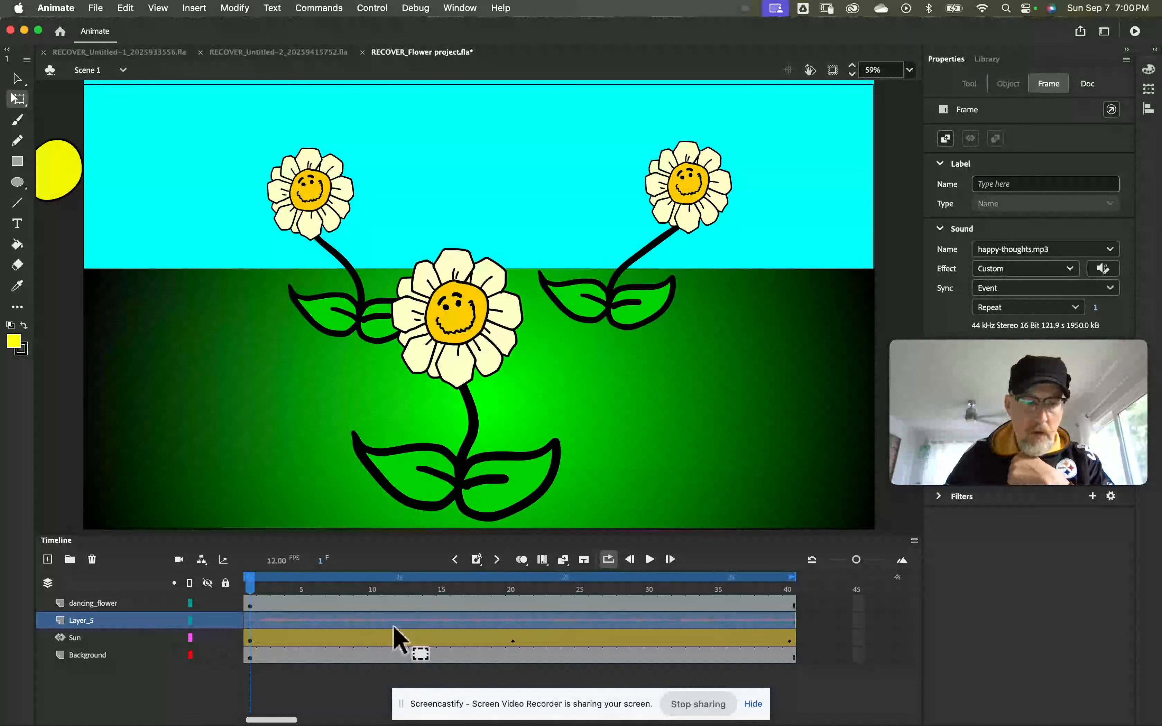
{"action": "left_click", "coordinate": [252, 642]}
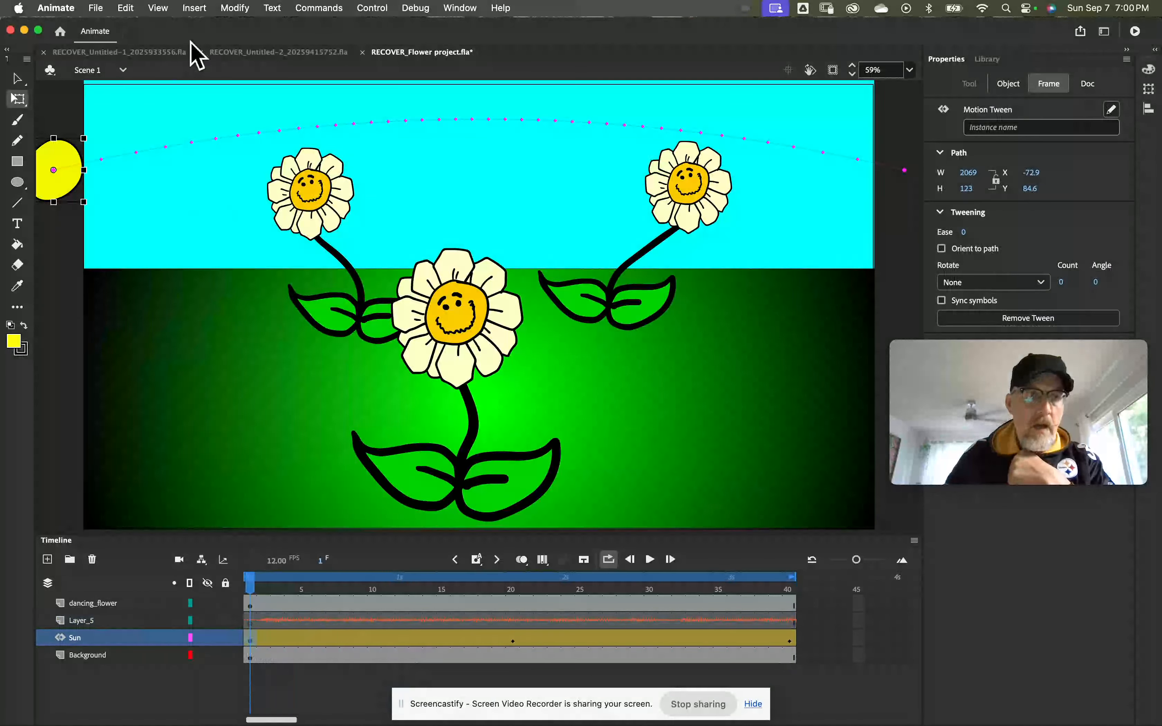
{"action": "left_click", "coordinate": [95, 8]}
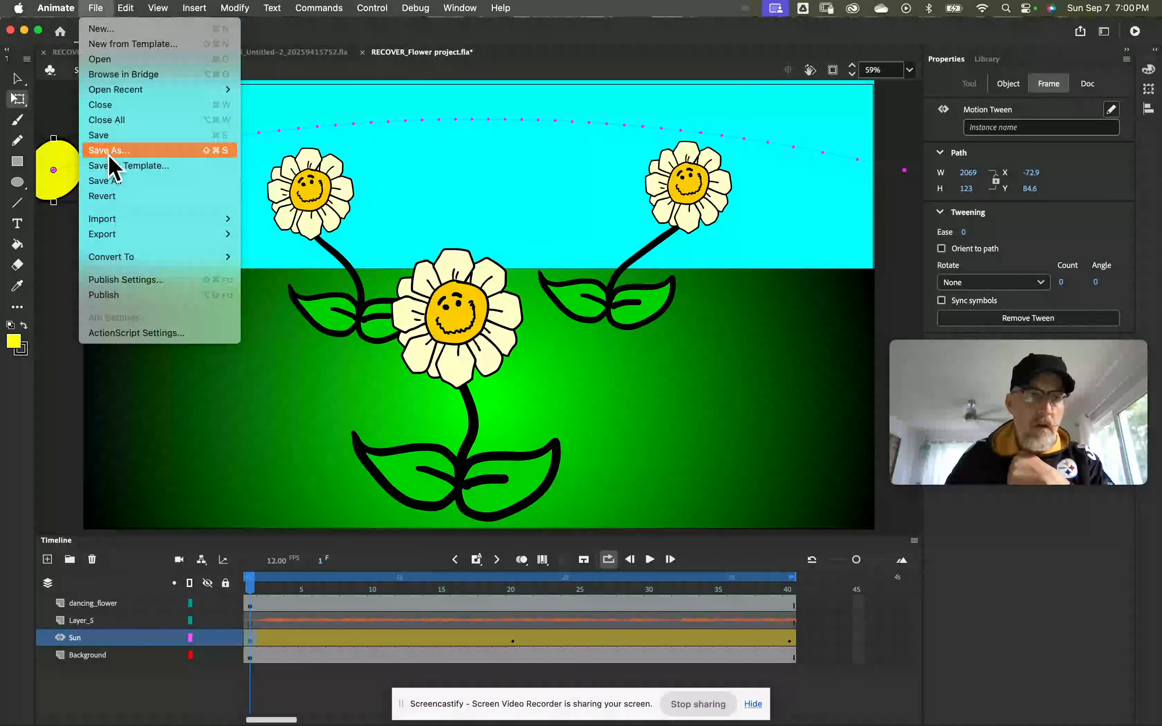
{"action": "mouse_move", "coordinate": [127, 221]}
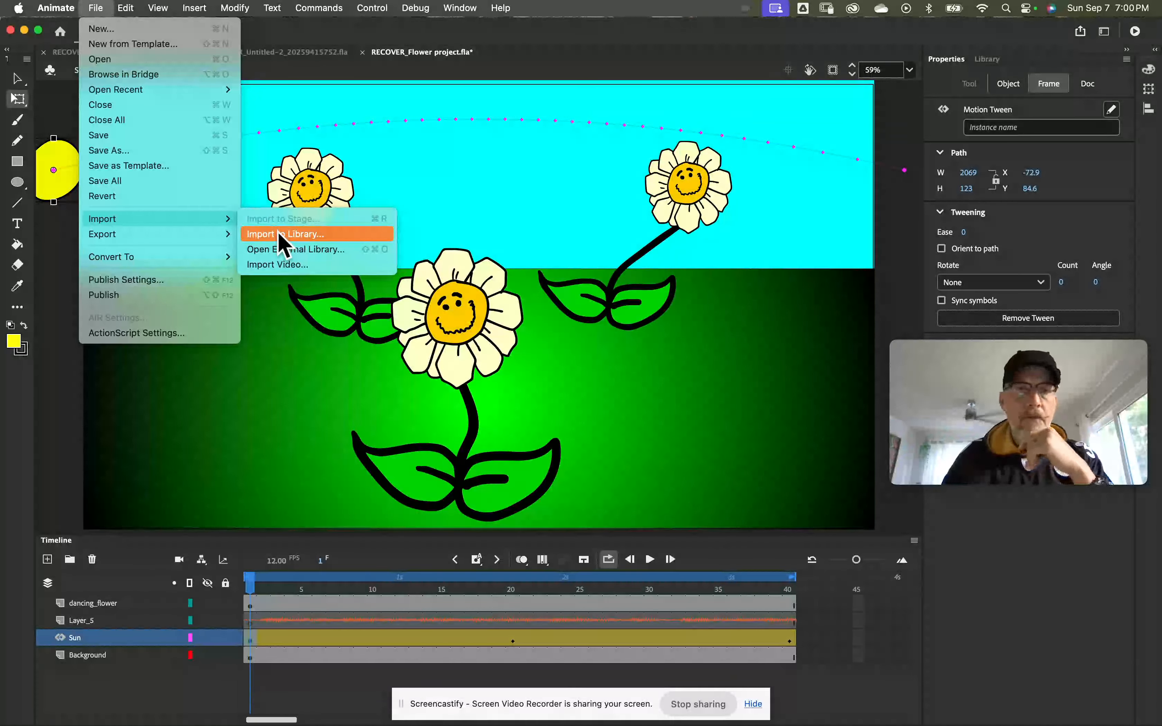
{"action": "left_click", "coordinate": [248, 622]}
{"action": "left_click", "coordinate": [249, 621]}
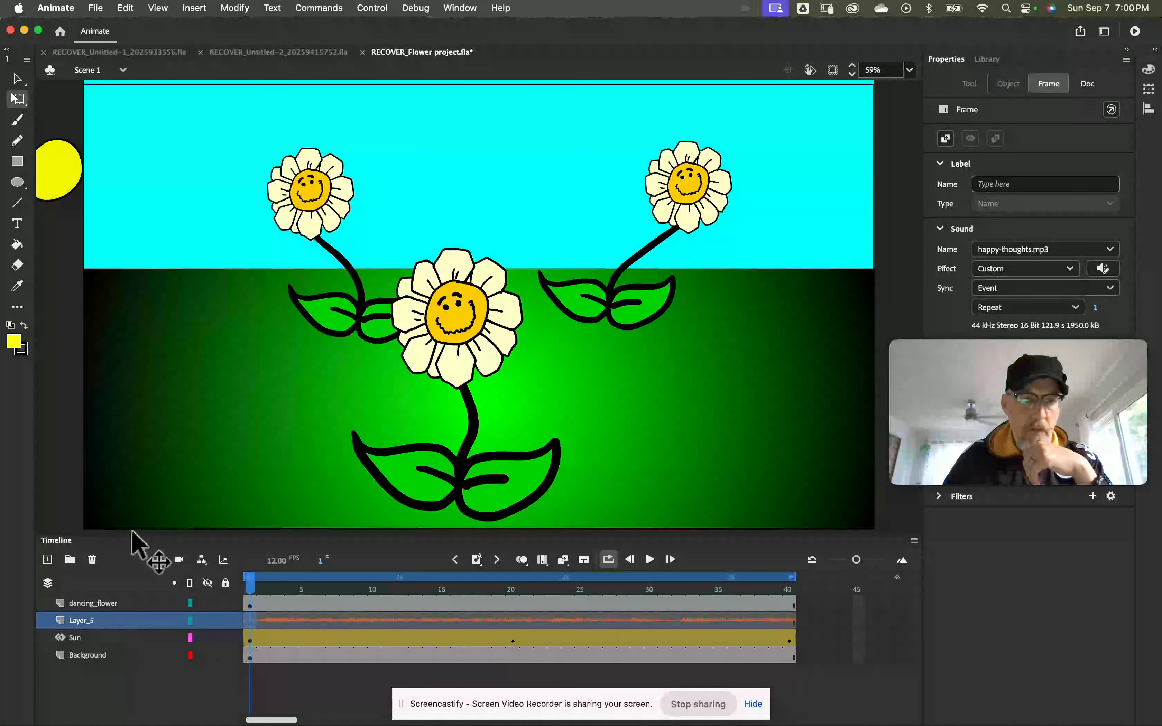
{"action": "left_click", "coordinate": [95, 8]}
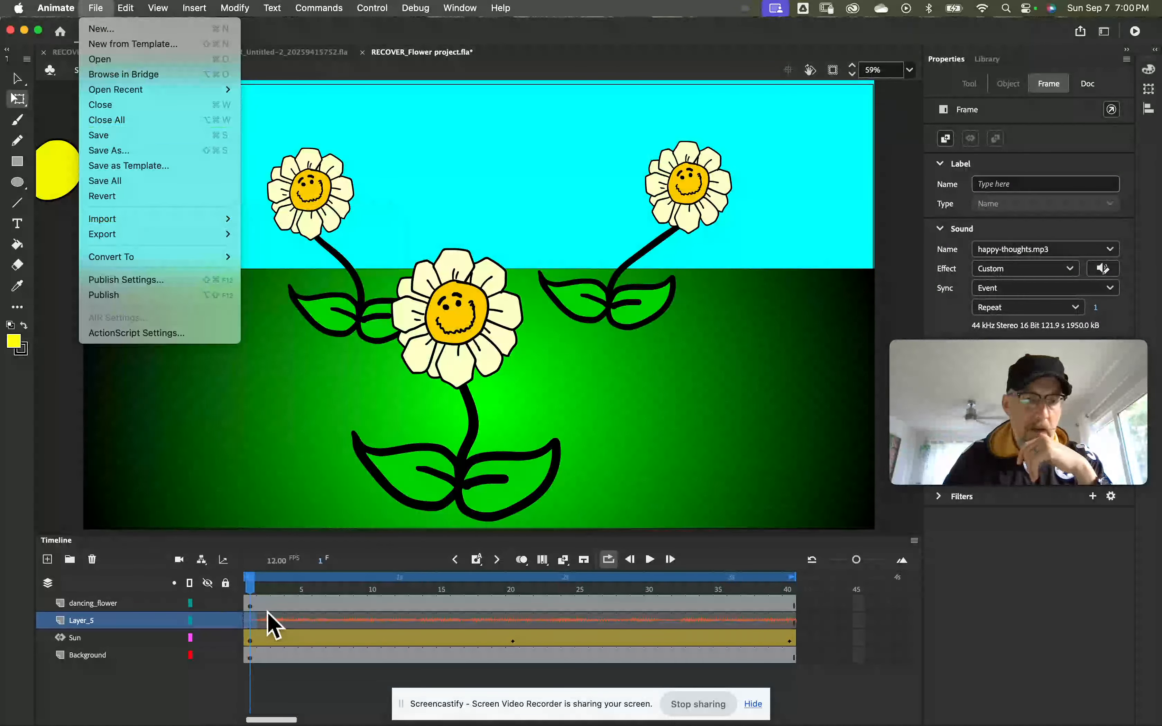
{"action": "left_click", "coordinate": [248, 602]}
{"action": "left_click", "coordinate": [248, 602]}
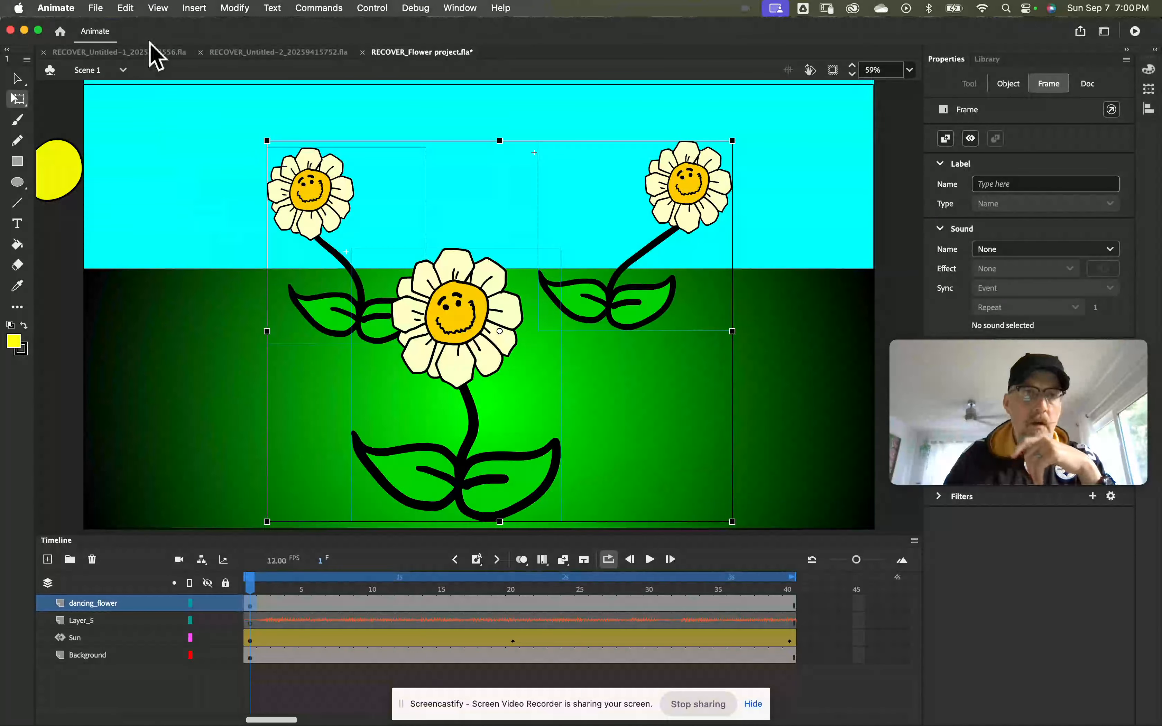
{"action": "left_click", "coordinate": [103, 11]}
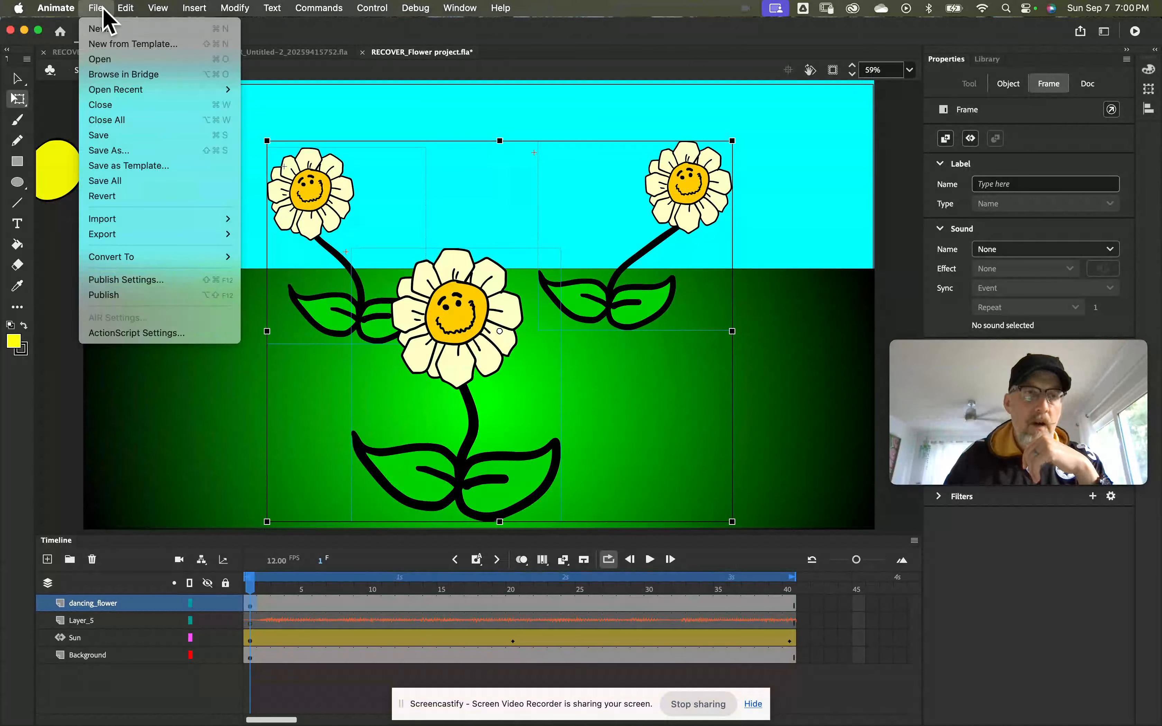
{"action": "mouse_move", "coordinate": [130, 219]}
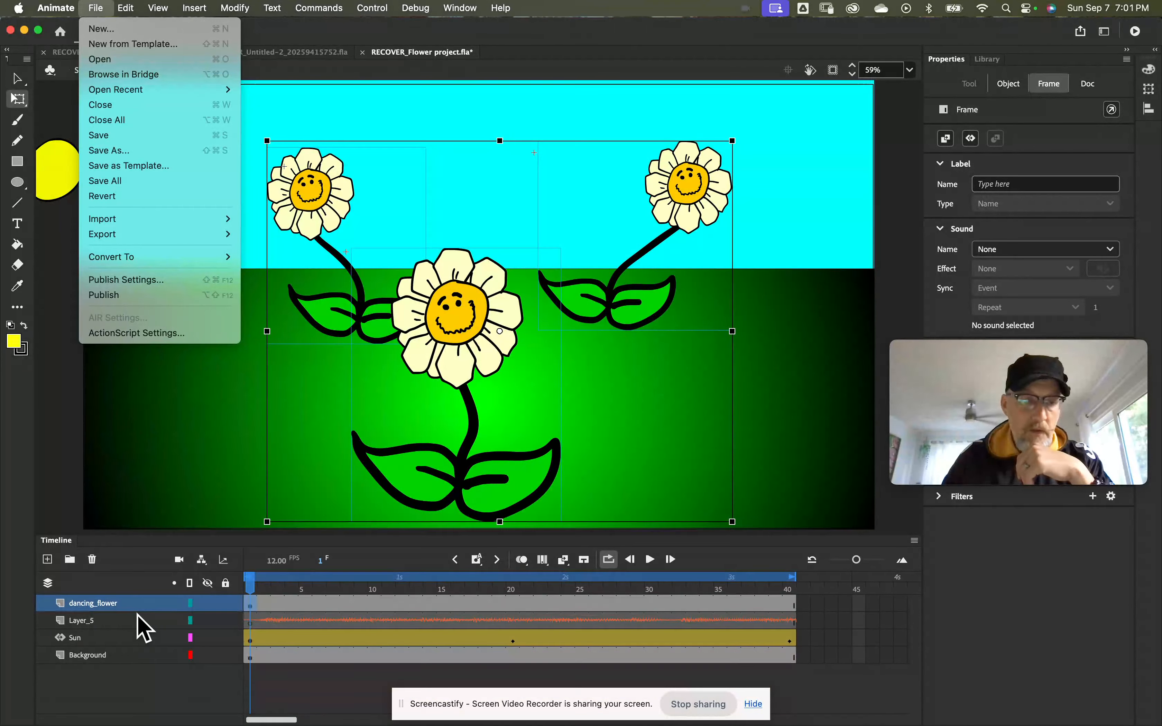
Step: Delete the audio layer Layer_5 from the timeline
{"action": "left_click", "coordinate": [120, 622]}
{"action": "left_click", "coordinate": [120, 622]}
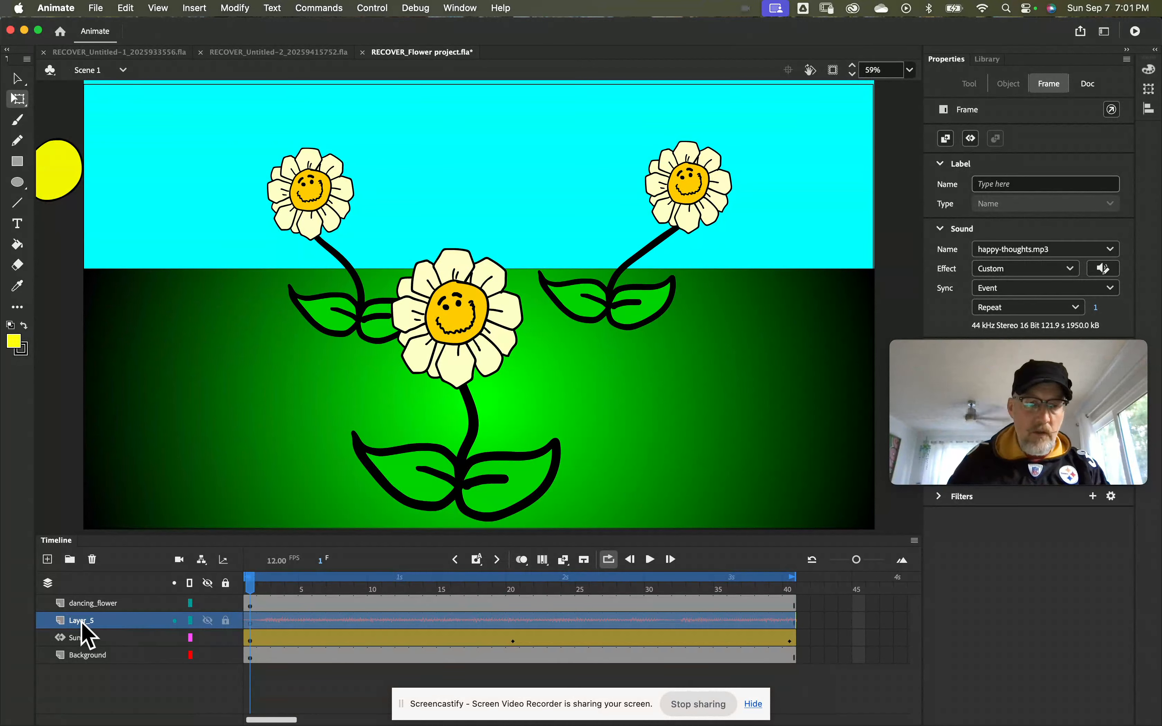
{"action": "left_click", "coordinate": [93, 560]}
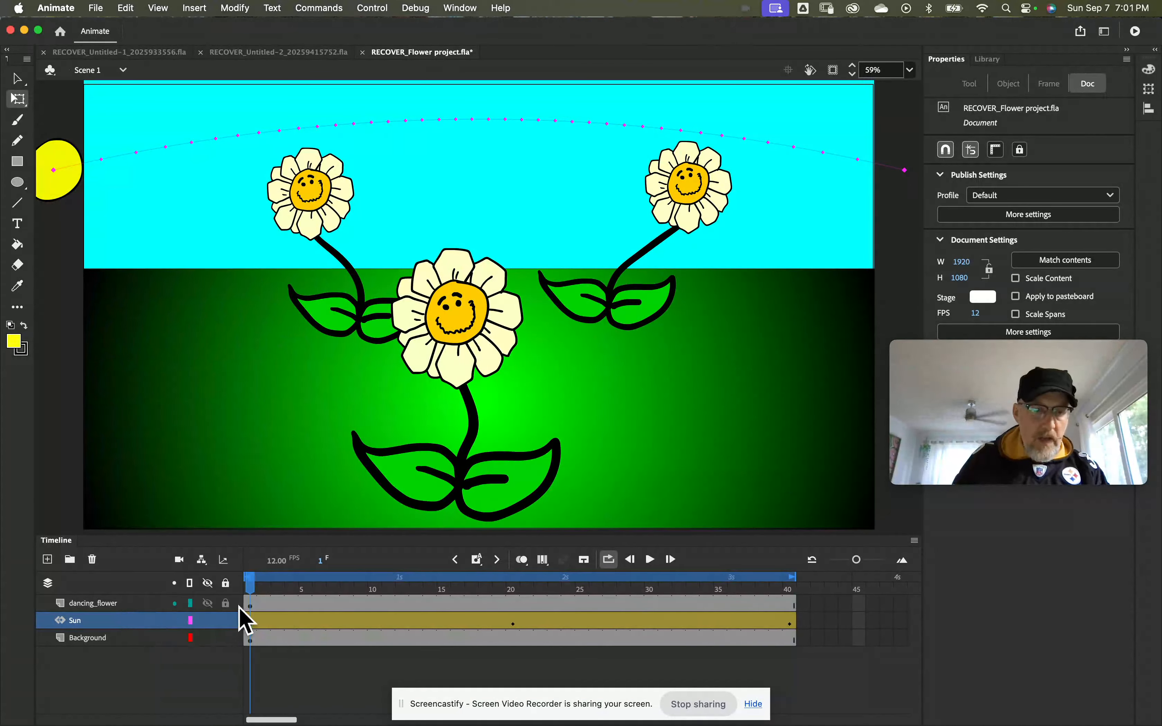
{"action": "left_click", "coordinate": [249, 603]}
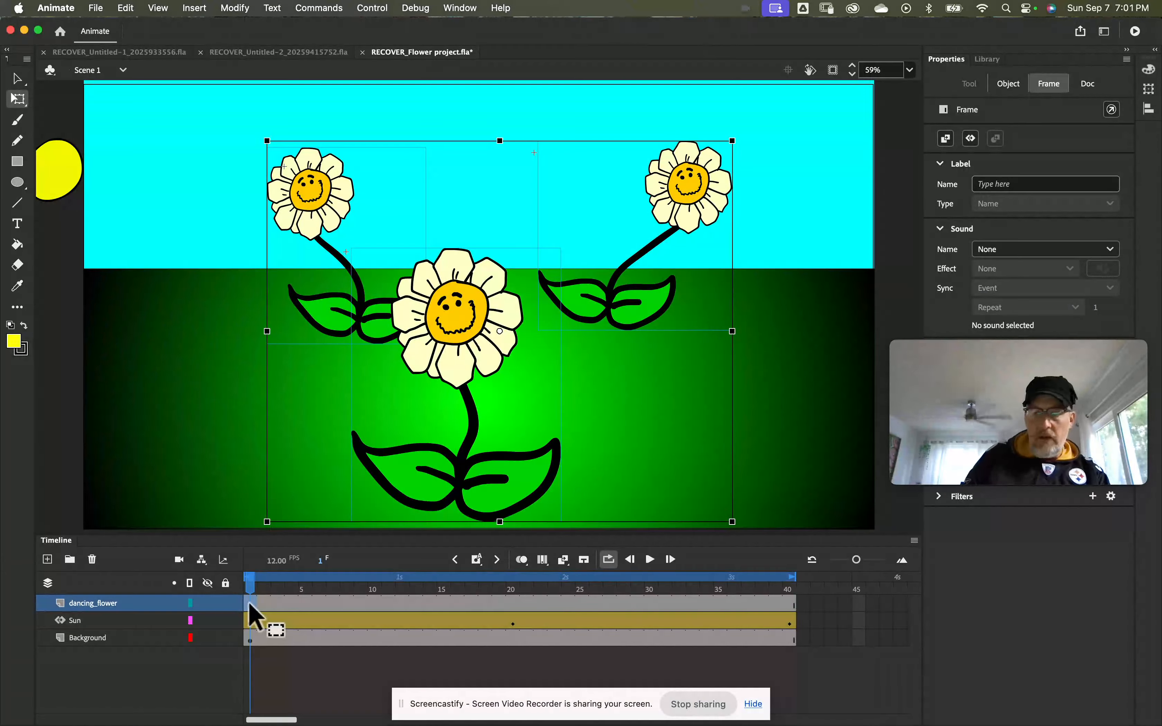
{"action": "right_click", "coordinate": [250, 603]}
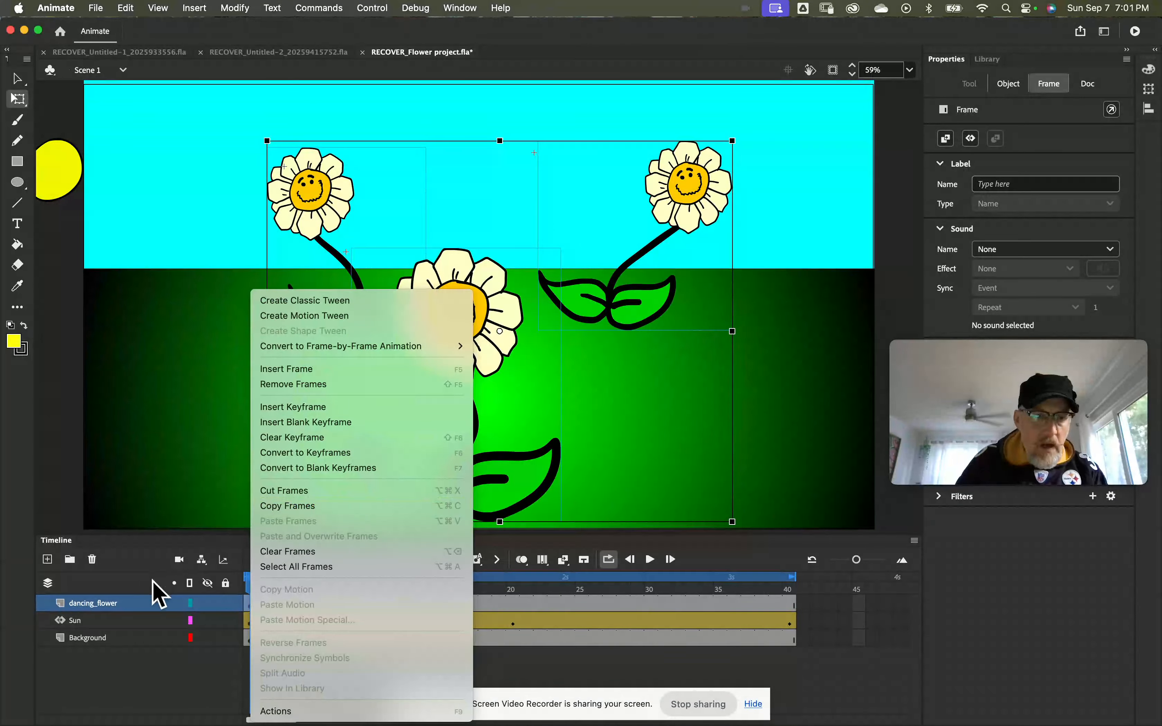
{"action": "left_click", "coordinate": [175, 605]}
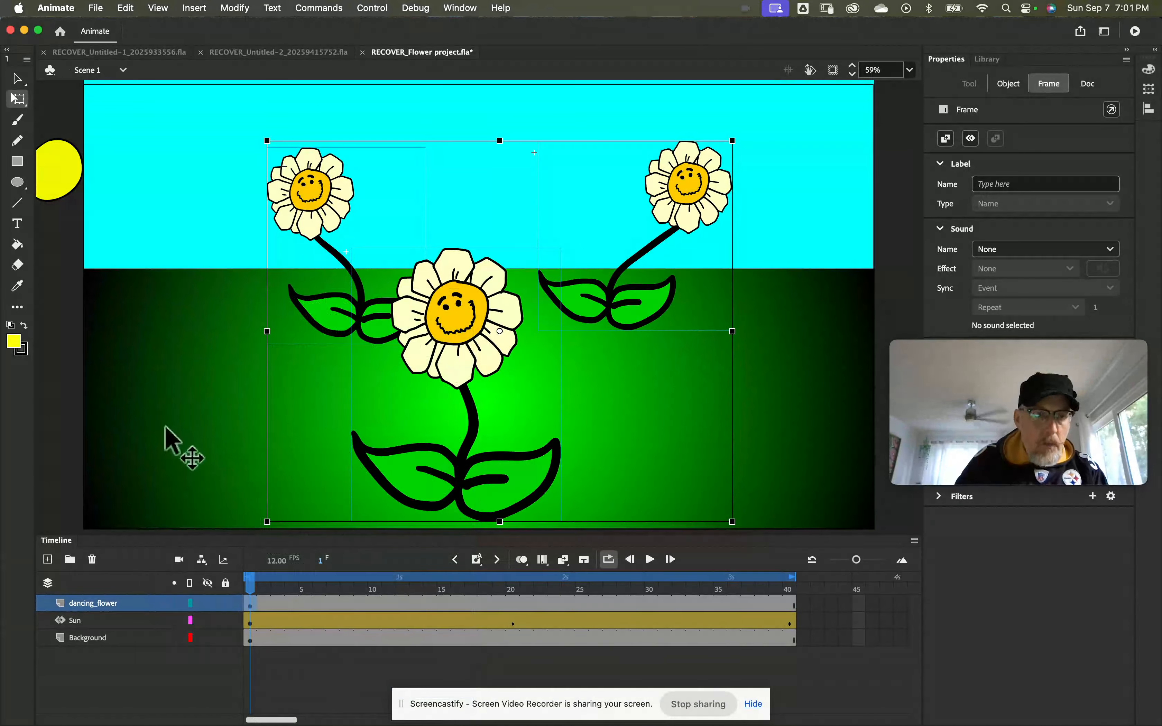
{"action": "left_click", "coordinate": [126, 8]}
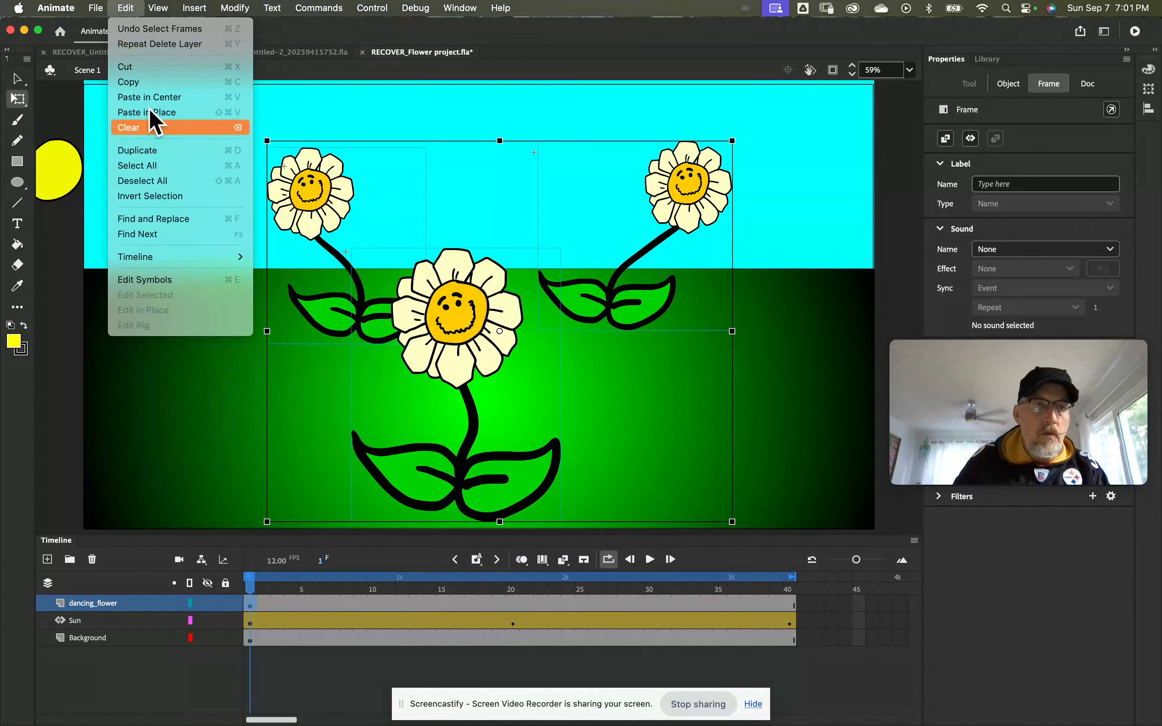
{"action": "mouse_move", "coordinate": [96, 9]}
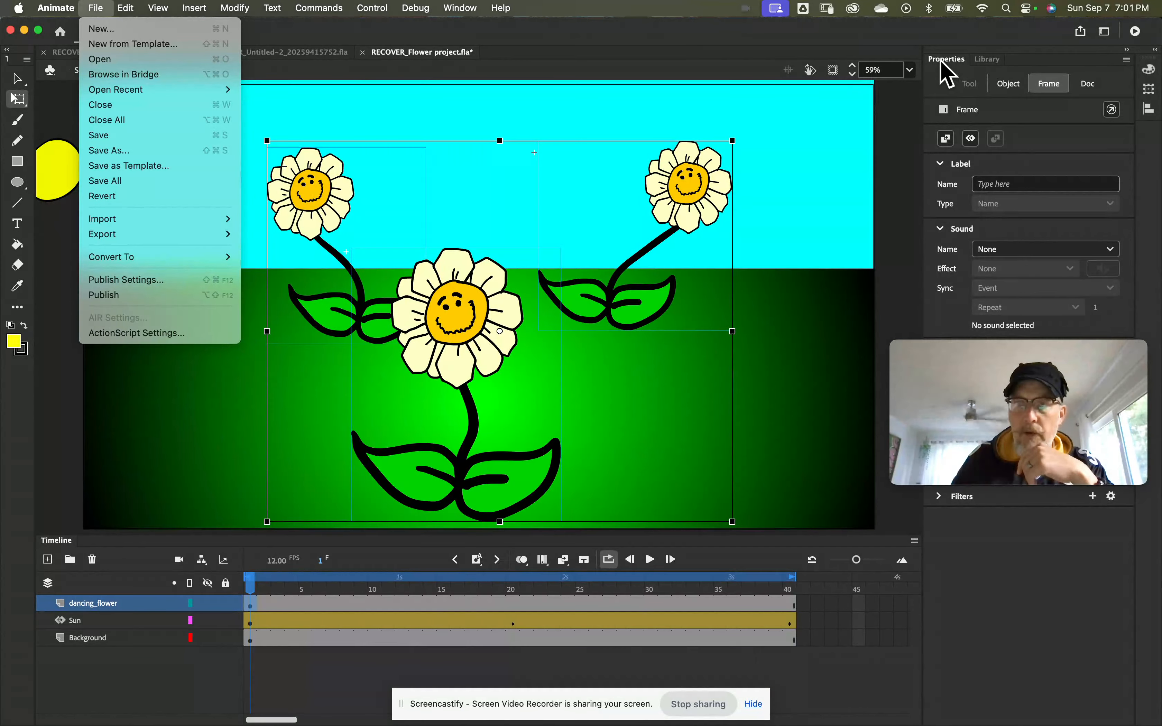
Step: Show the document's Library and select the happy-thoughts.mp3 sound
{"action": "left_click", "coordinate": [994, 66]}
{"action": "left_click", "coordinate": [992, 58]}
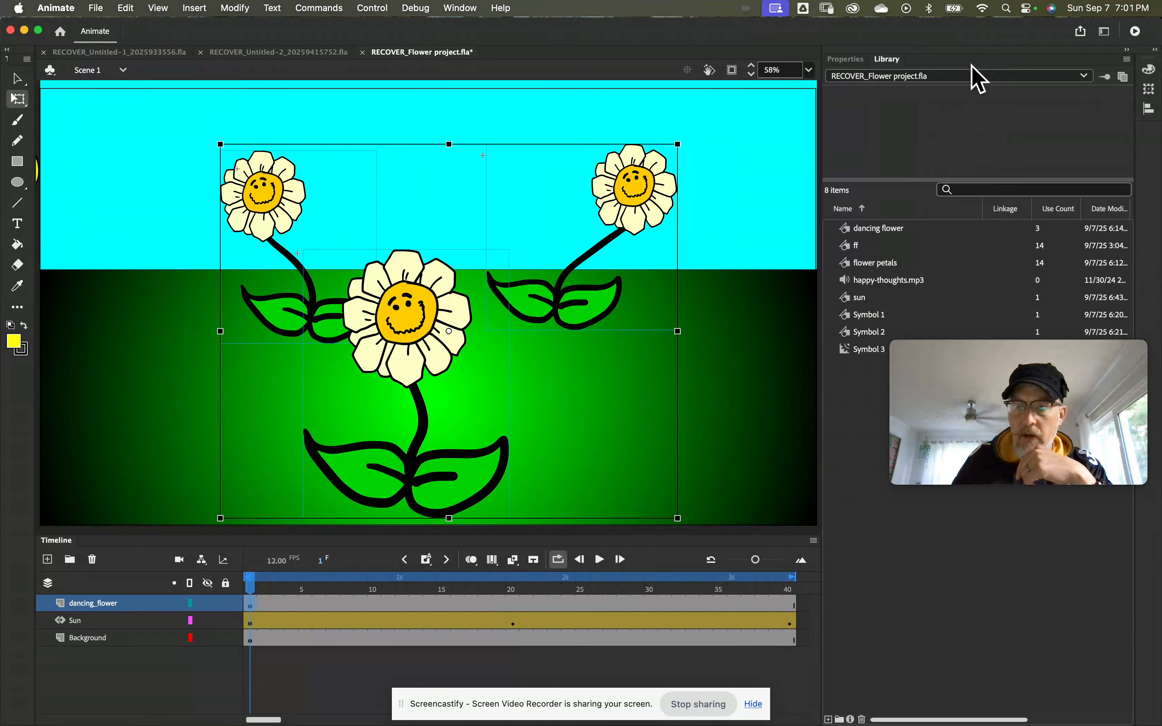
{"action": "left_click", "coordinate": [887, 282]}
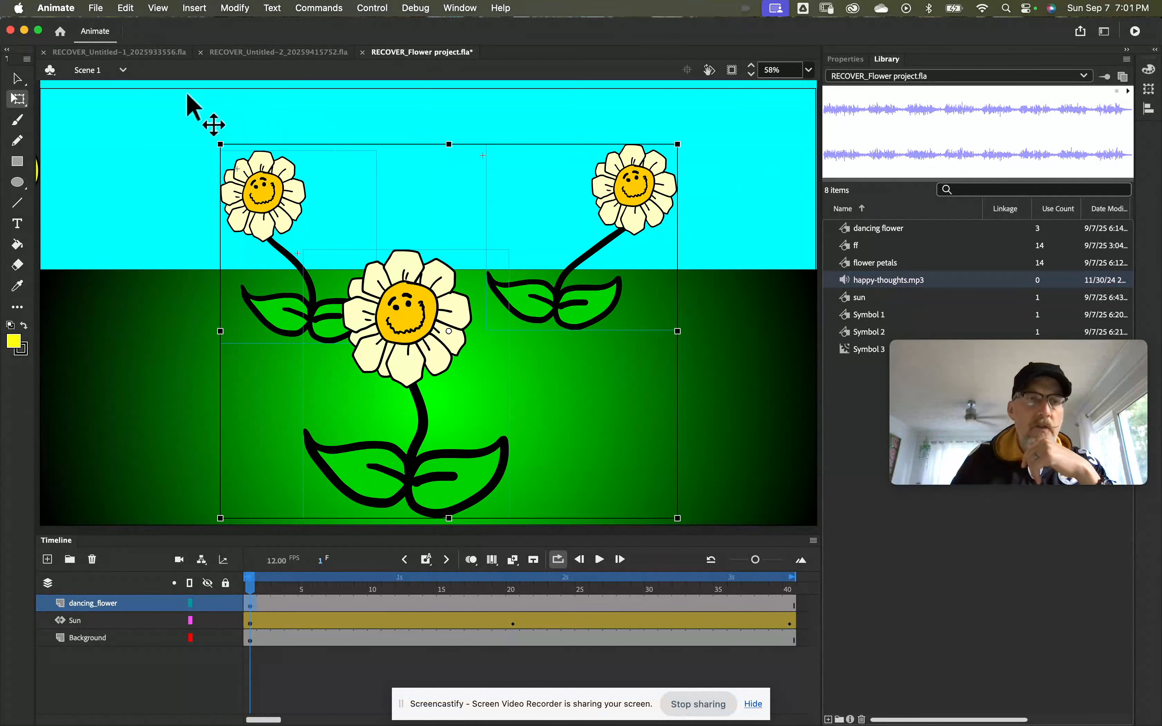
Step: Import happy-thoughts.mp3 to the stage at frame 1 of the dancing_flower layer, replacing the existing library item
{"action": "left_click_drag", "start_coordinate": [269, 625], "coordinate": [250, 607]}
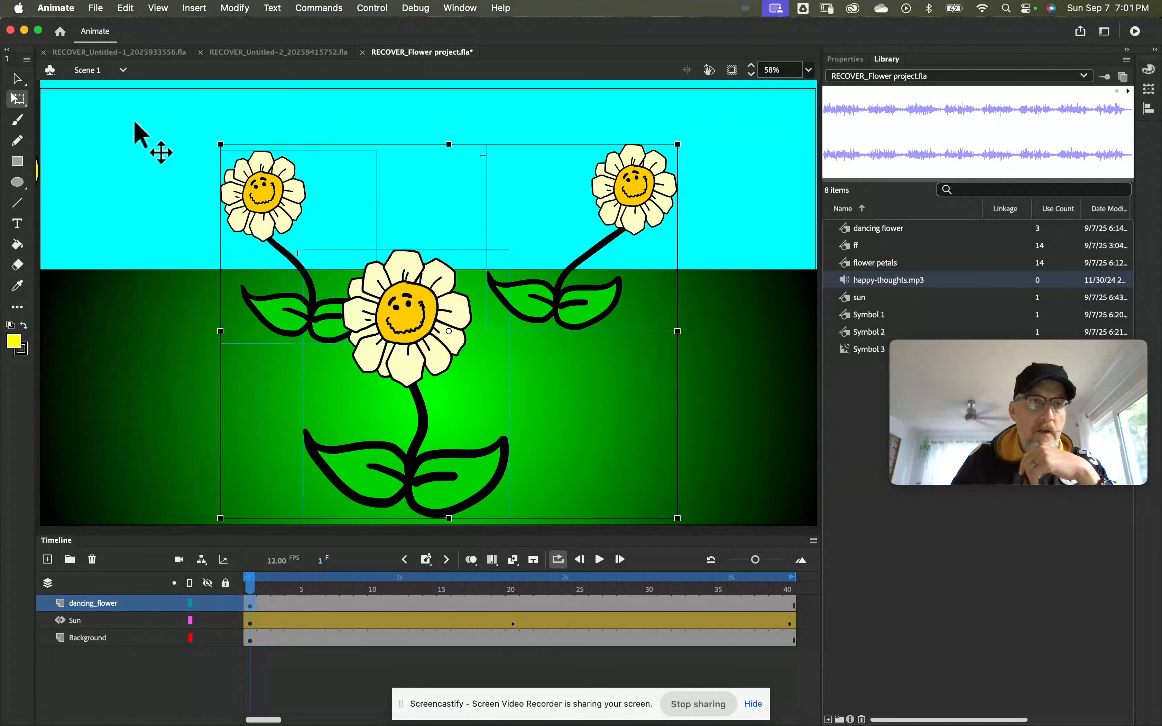
{"action": "left_click", "coordinate": [98, 8]}
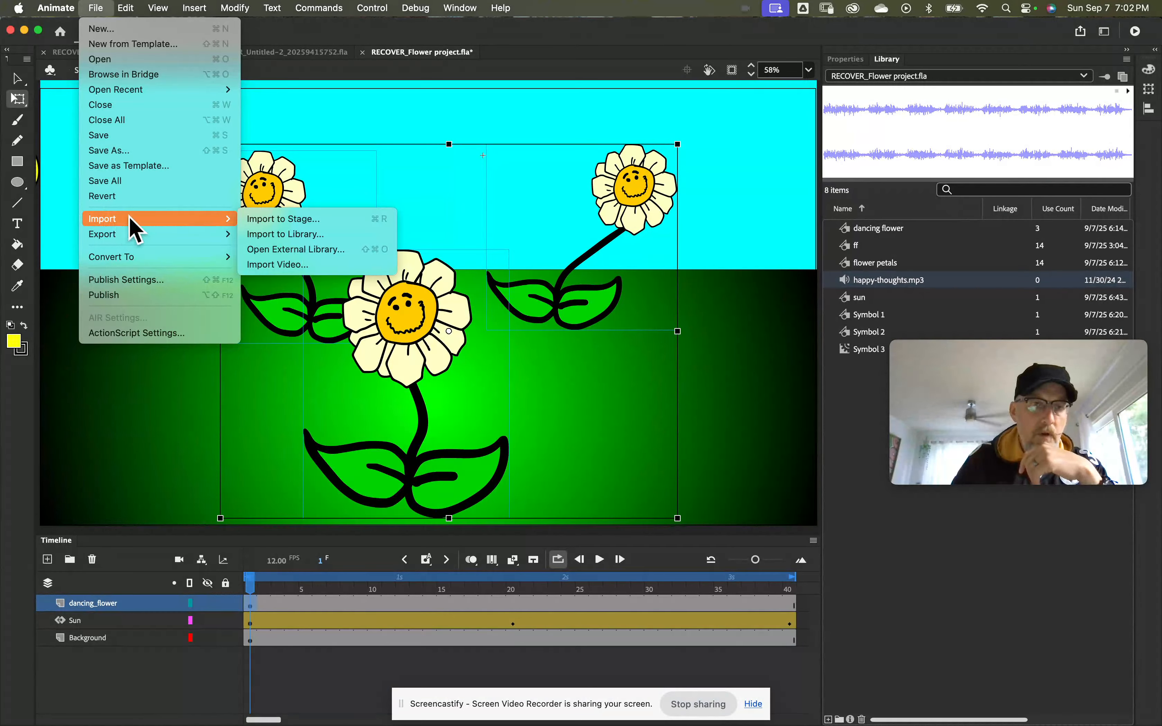
{"action": "left_click", "coordinate": [279, 219]}
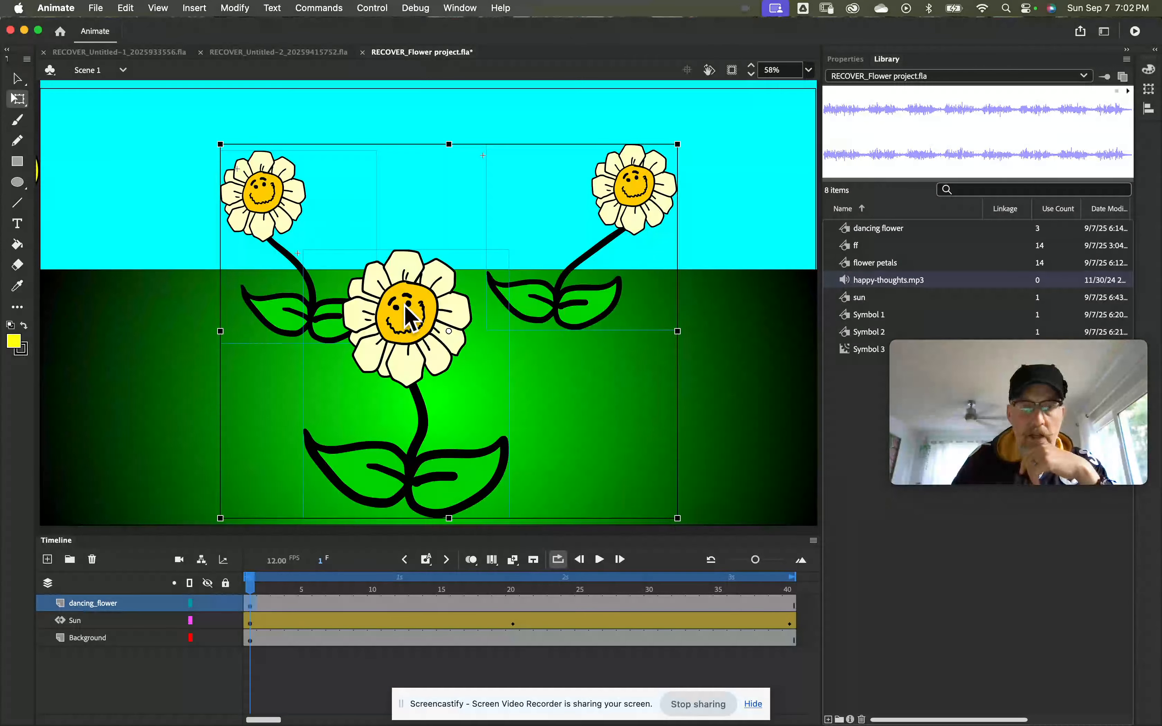
{"action": "left_click", "coordinate": [602, 303]}
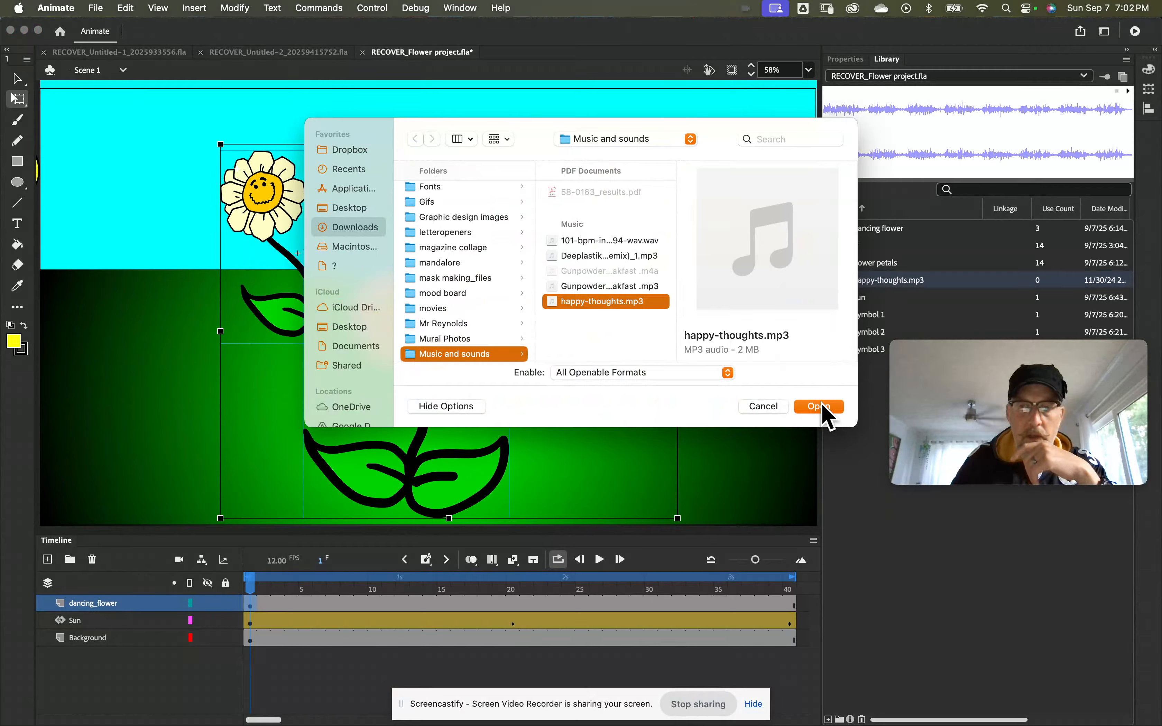
{"action": "left_click", "coordinate": [819, 406]}
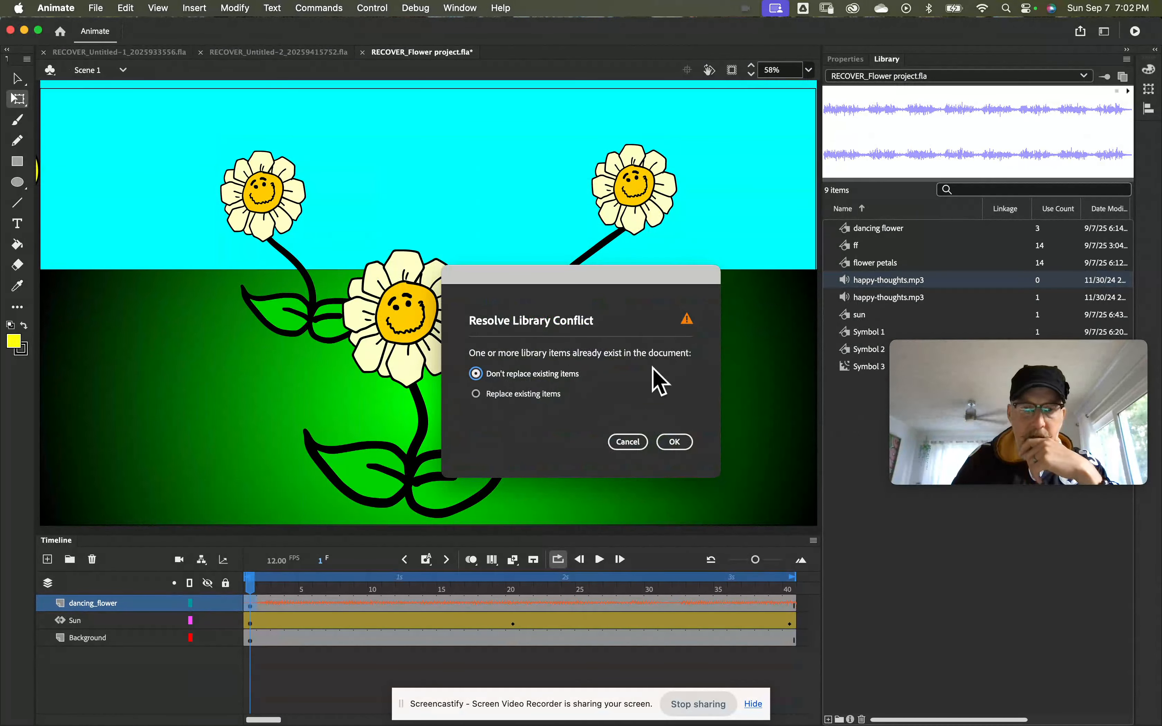
{"action": "left_click", "coordinate": [476, 394]}
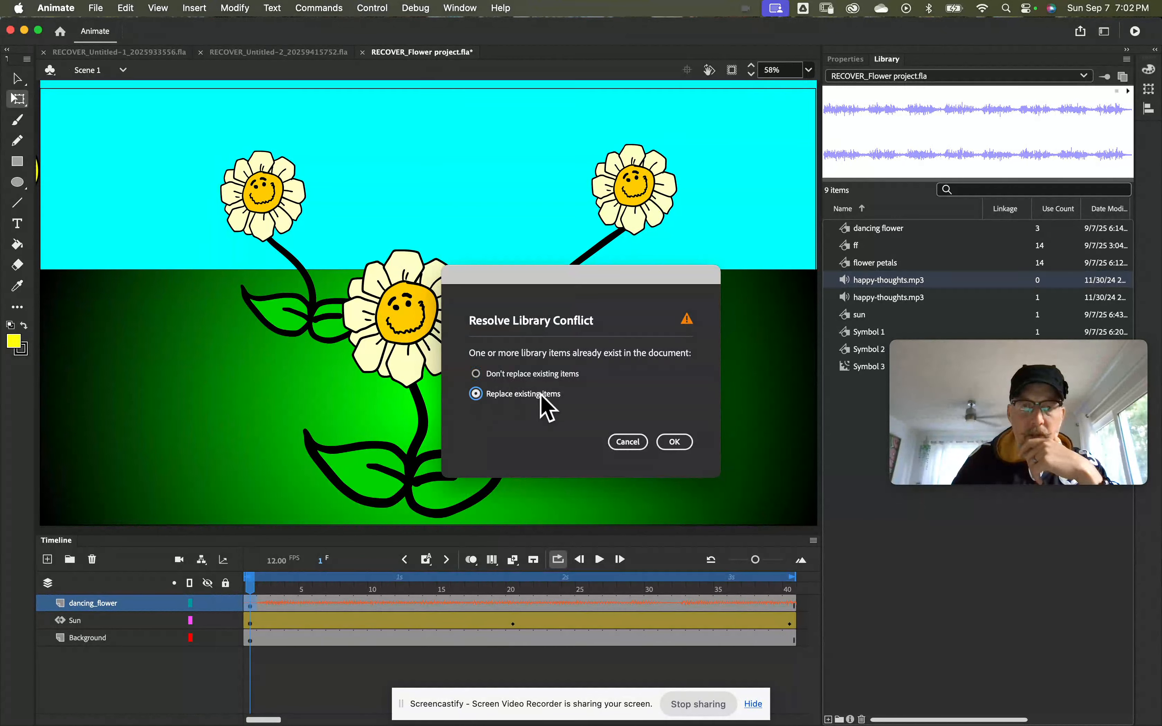
{"action": "left_click", "coordinate": [673, 442]}
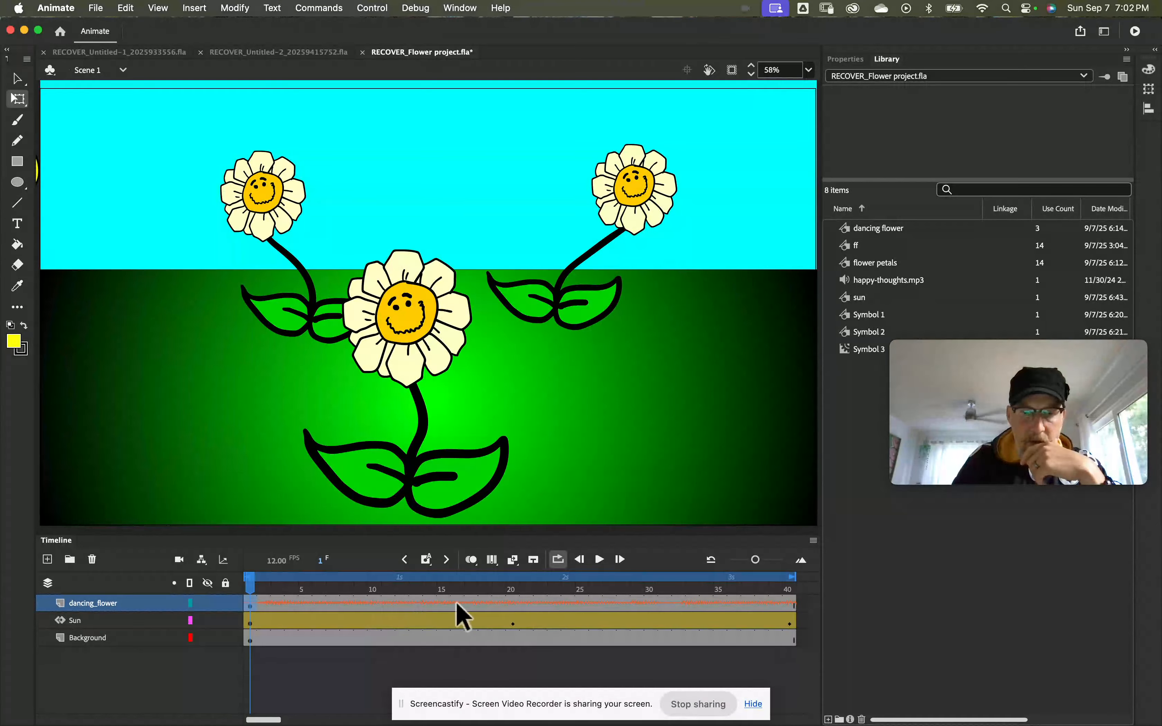
Step: Play the animation briefly with its sound and undo the audio import on the dancing_flower layer
{"action": "left_click", "coordinate": [601, 561]}
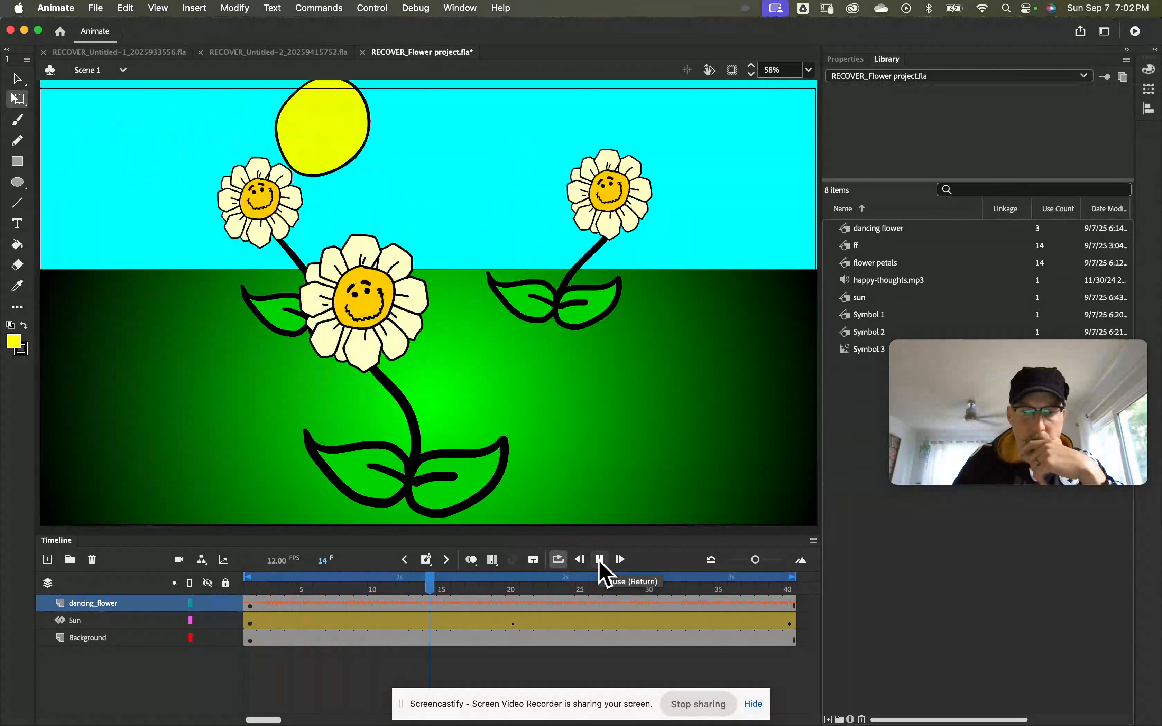
{"action": "left_click", "coordinate": [601, 561]}
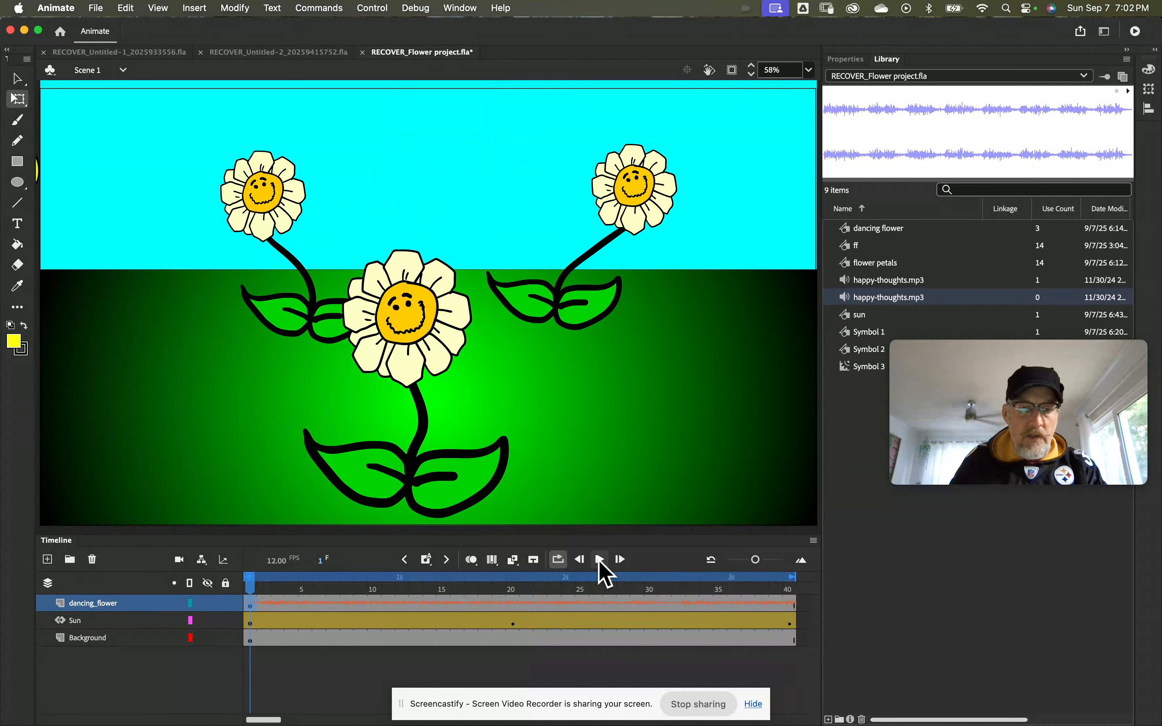
{"action": "key", "text": "super+z"}
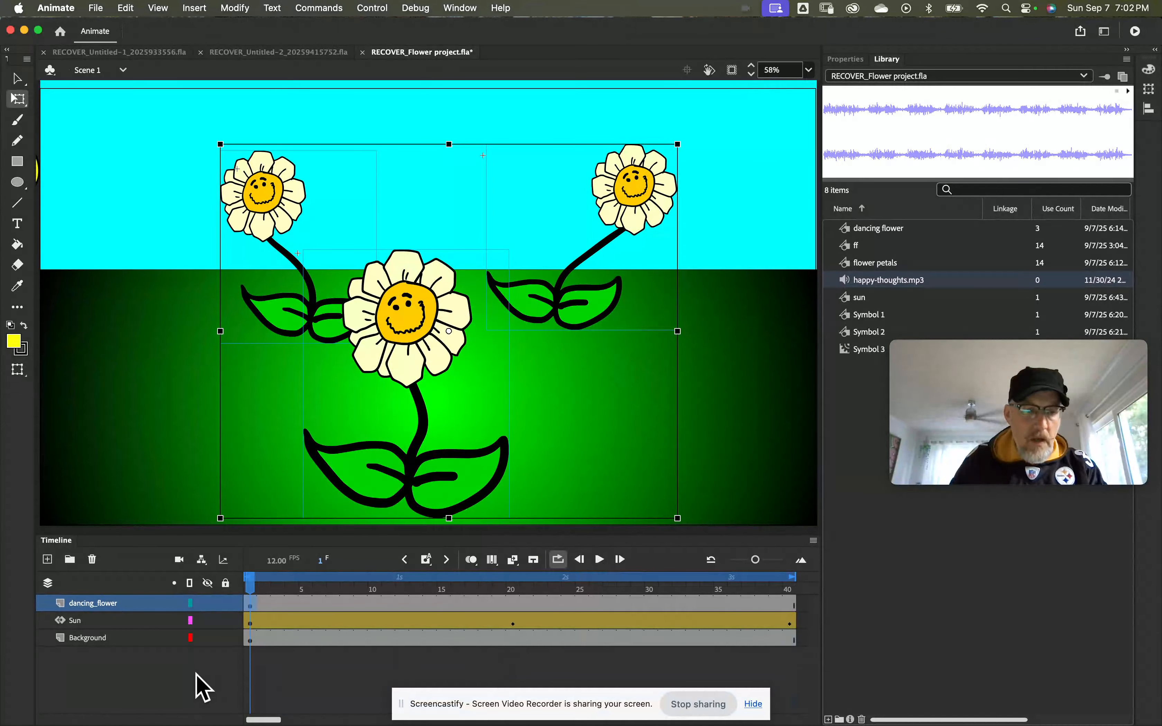
Step: Add a layer named audiohappythoughts above dancing_flower and select its first frame
{"action": "left_click", "coordinate": [47, 560]}
{"action": "left_click", "coordinate": [86, 610]}
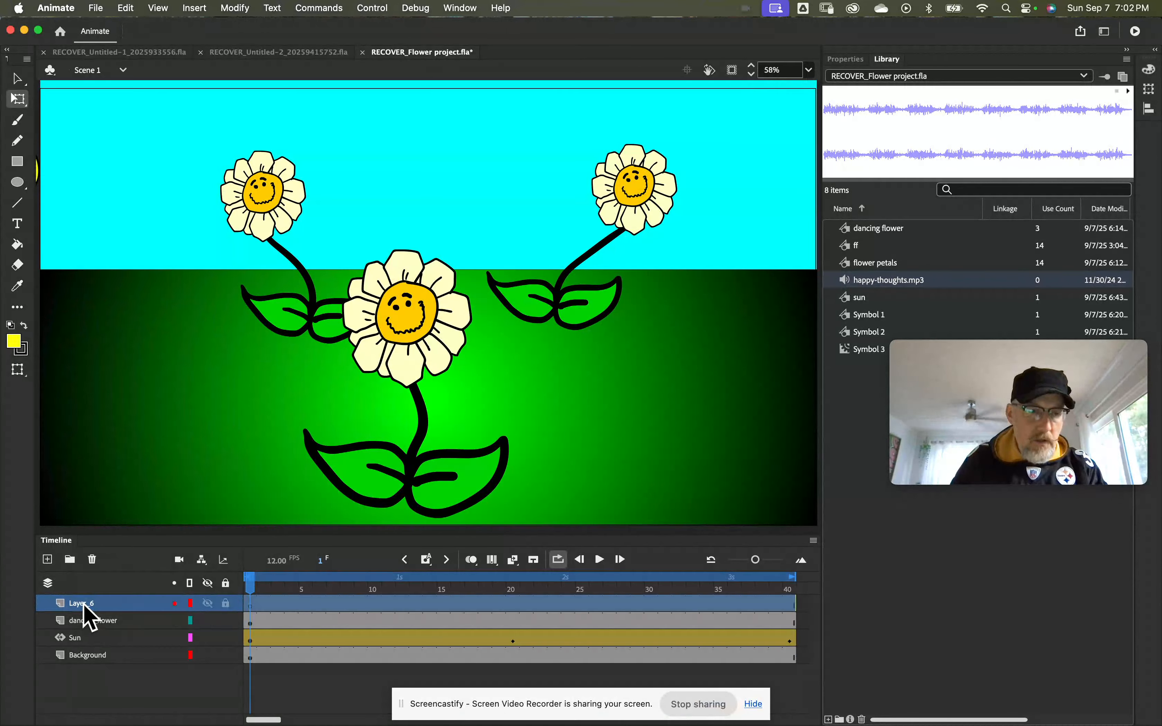
{"action": "double_click", "coordinate": [84, 604]}
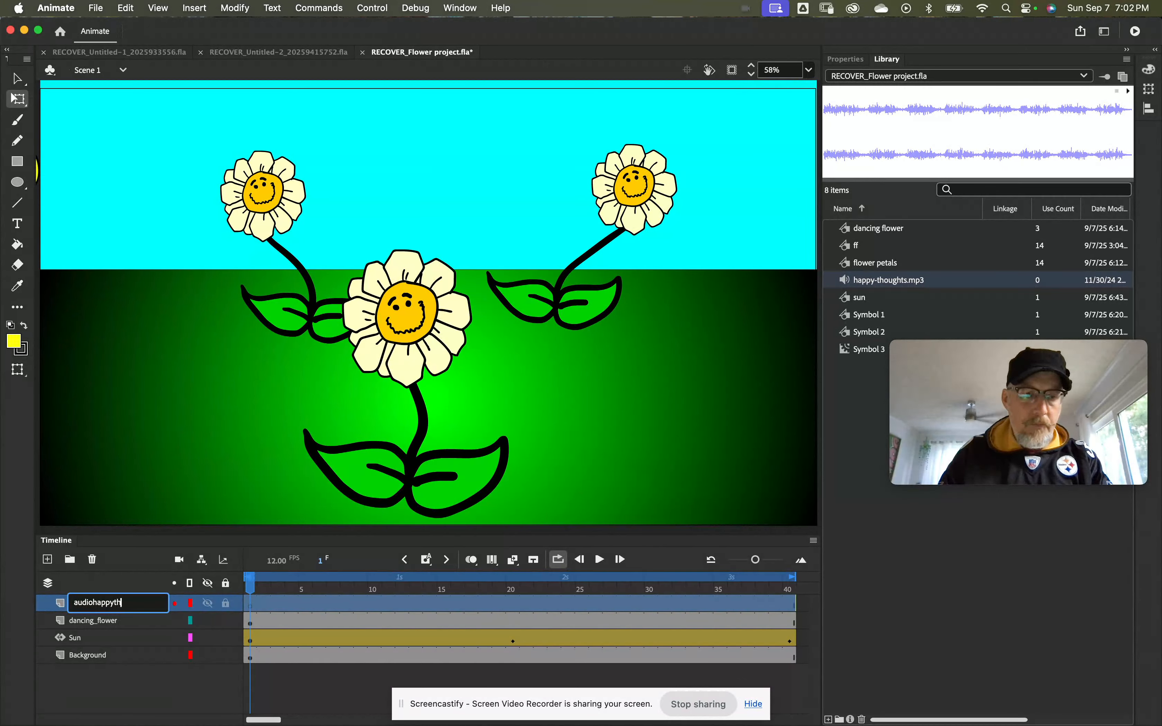
{"action": "type", "text": "ghts"}
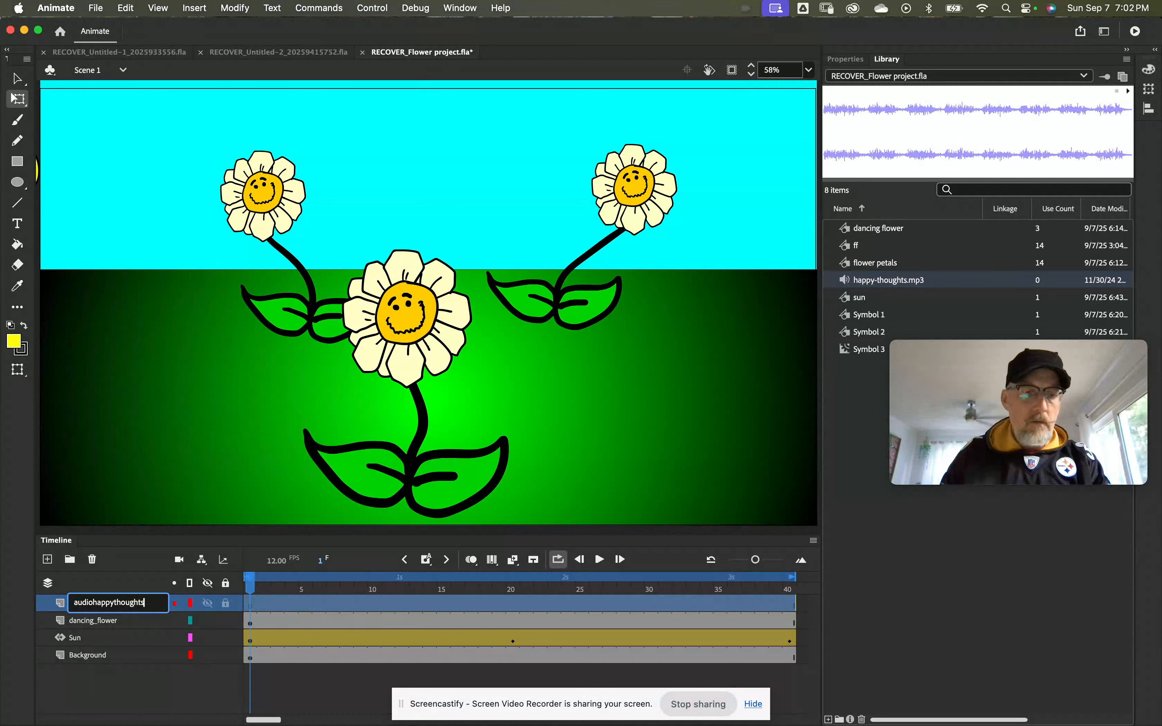
{"action": "key", "text": "Return"}
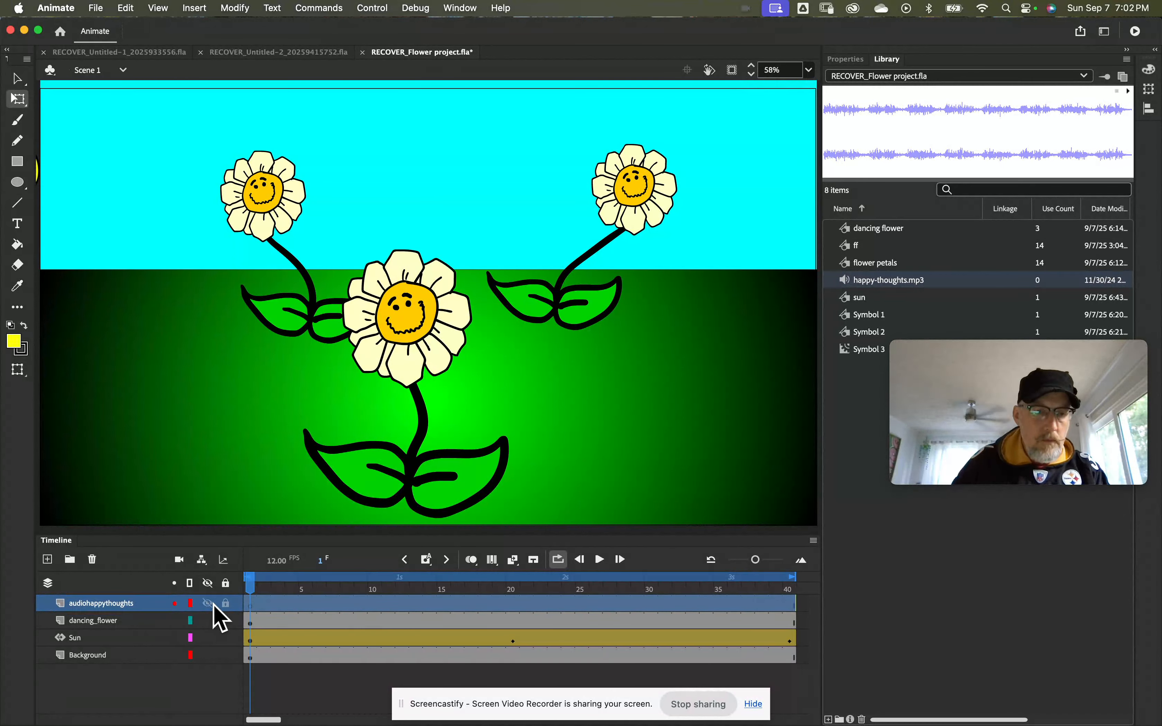
{"action": "left_click", "coordinate": [253, 606]}
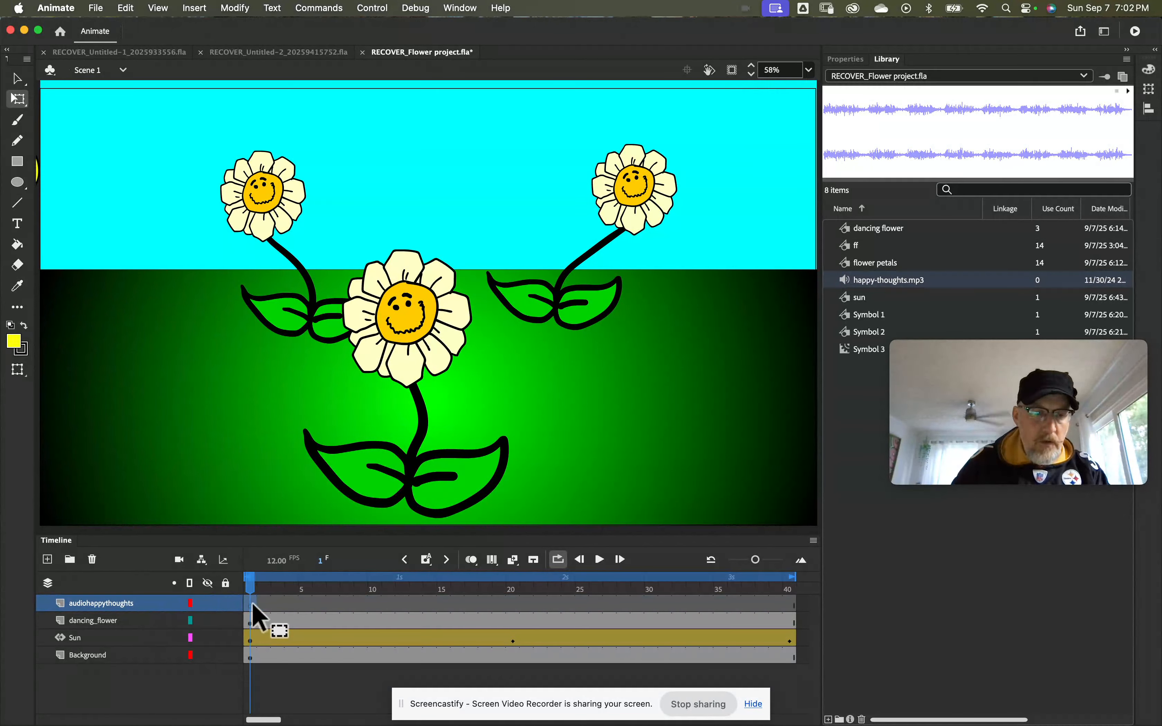
Step: Import happy-thoughts.mp3 to the stage on the audiohappythoughts layer, replacing the existing library item, and play the animation briefly
{"action": "left_click", "coordinate": [96, 9]}
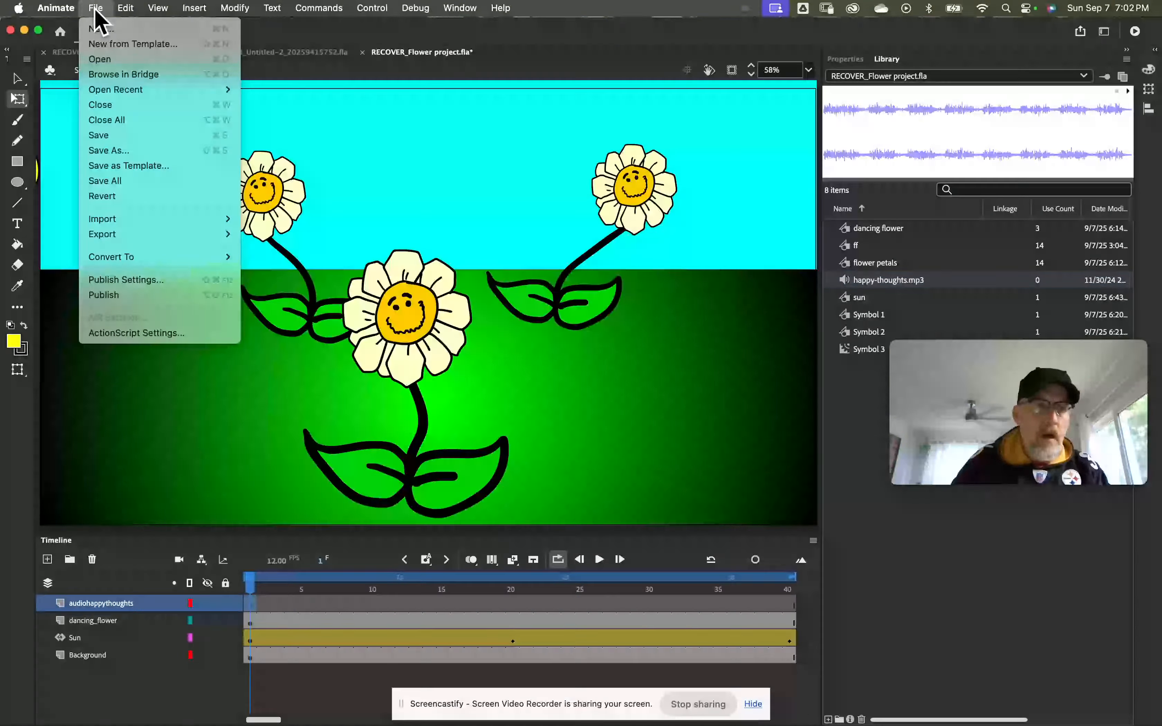
{"action": "mouse_move", "coordinate": [119, 220]}
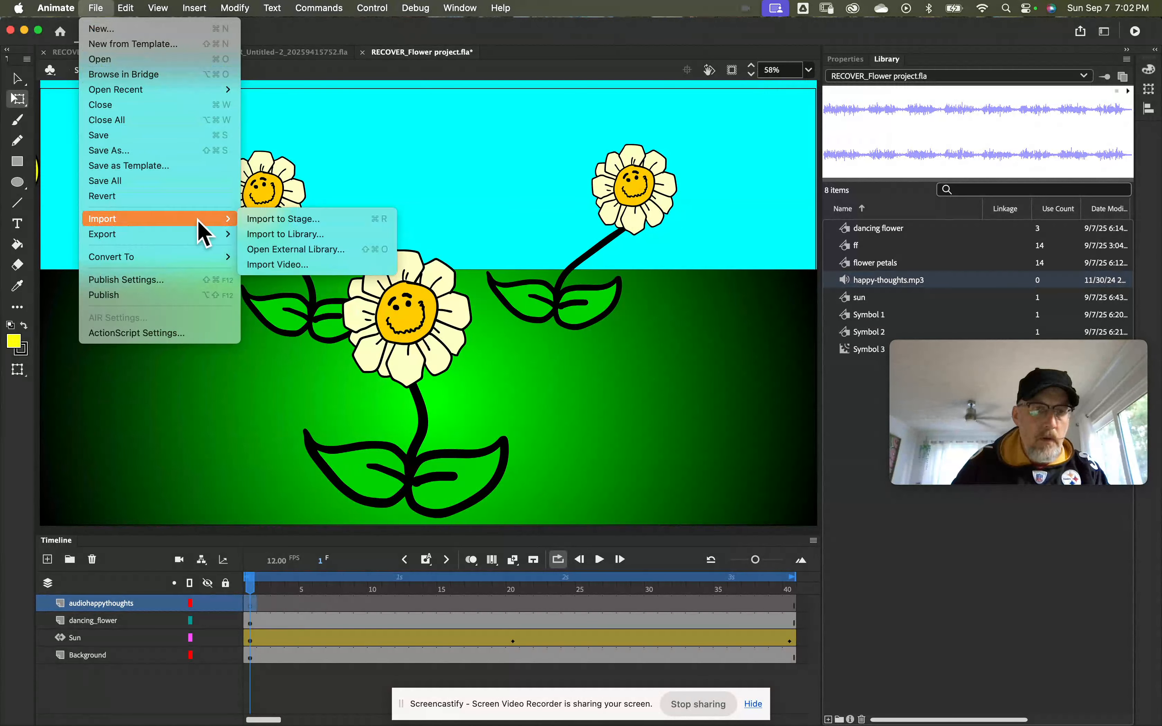
{"action": "left_click", "coordinate": [290, 220]}
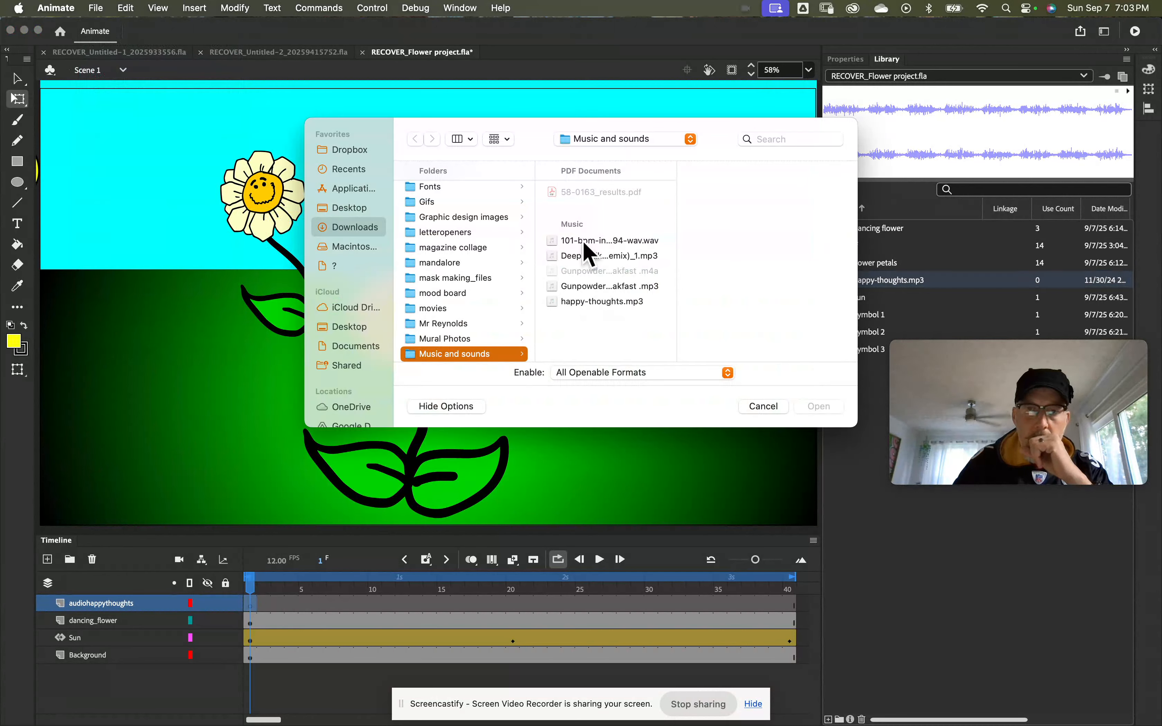
{"action": "left_click", "coordinate": [596, 303]}
{"action": "left_click", "coordinate": [819, 407]}
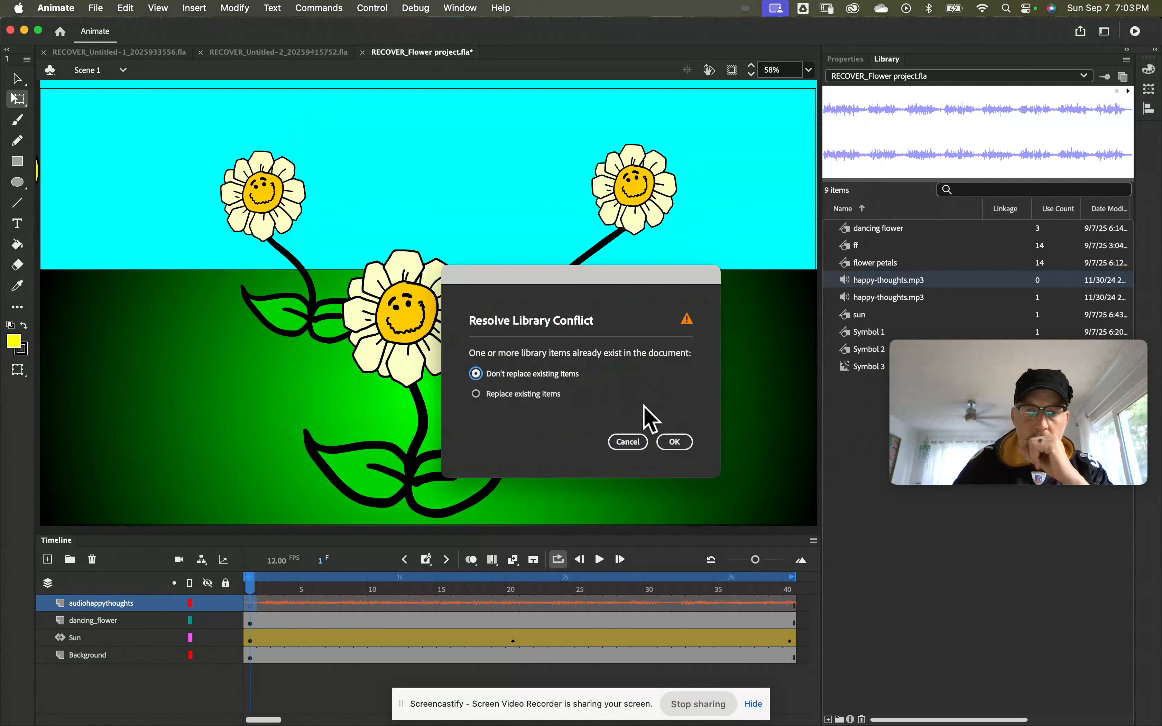
{"action": "left_click", "coordinate": [509, 395]}
{"action": "left_click", "coordinate": [678, 442]}
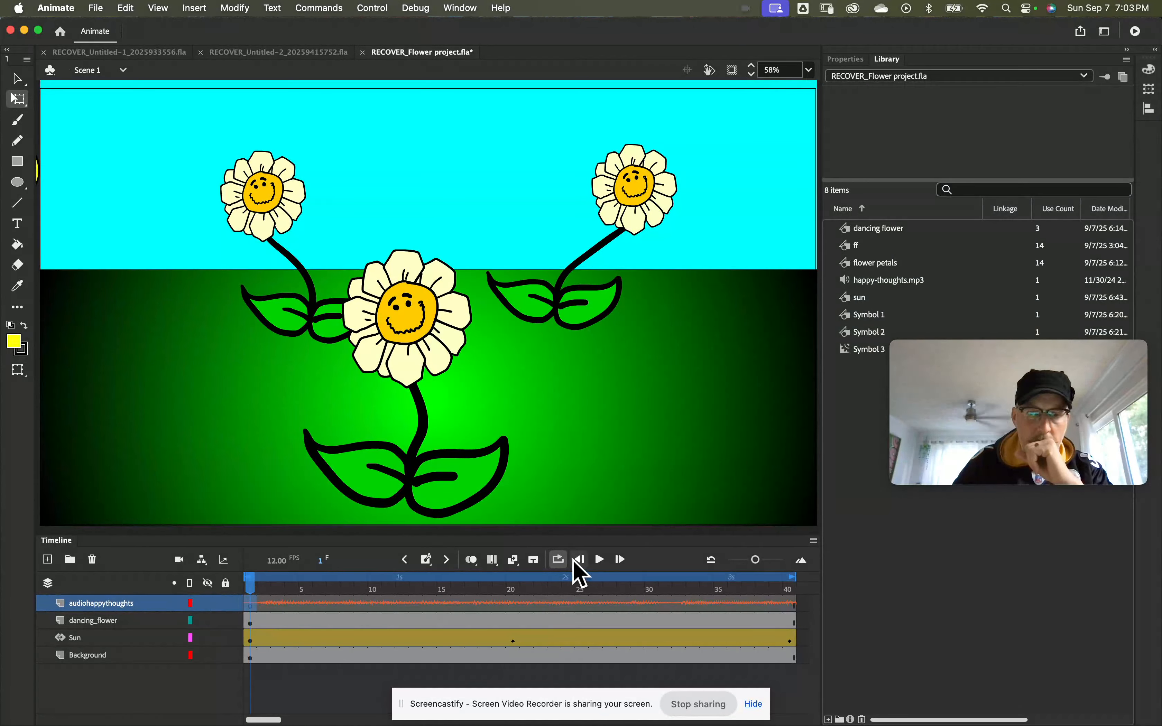
{"action": "left_click", "coordinate": [599, 561]}
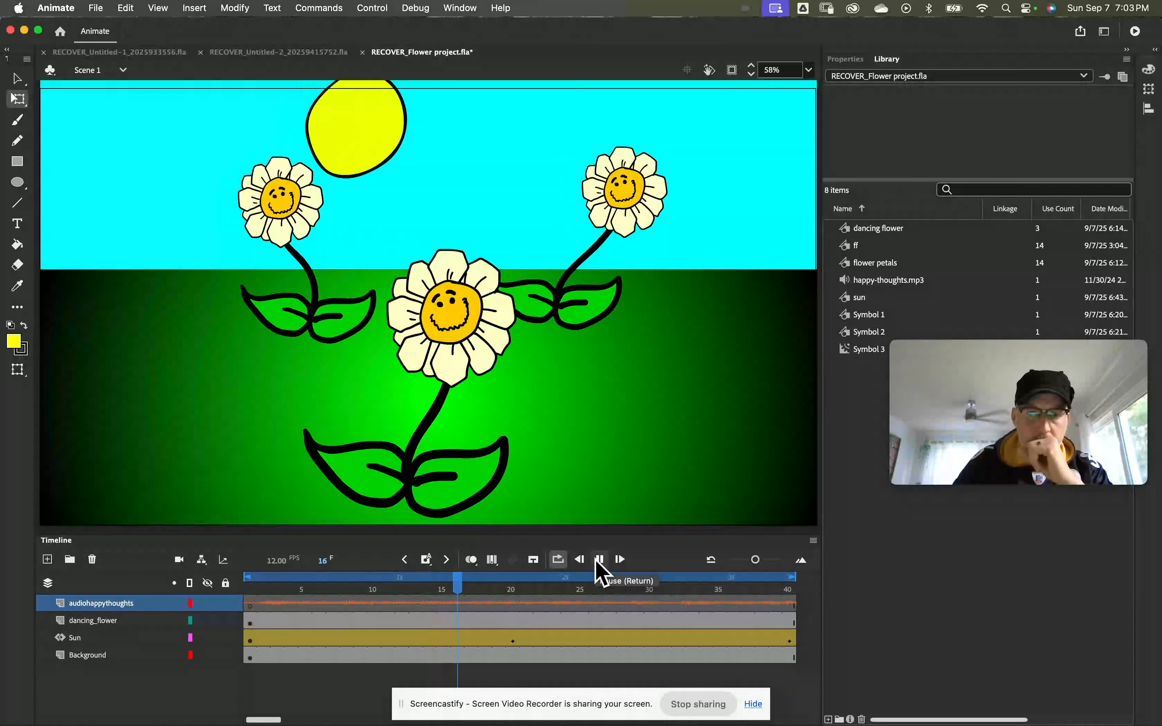
{"action": "left_click", "coordinate": [599, 560]}
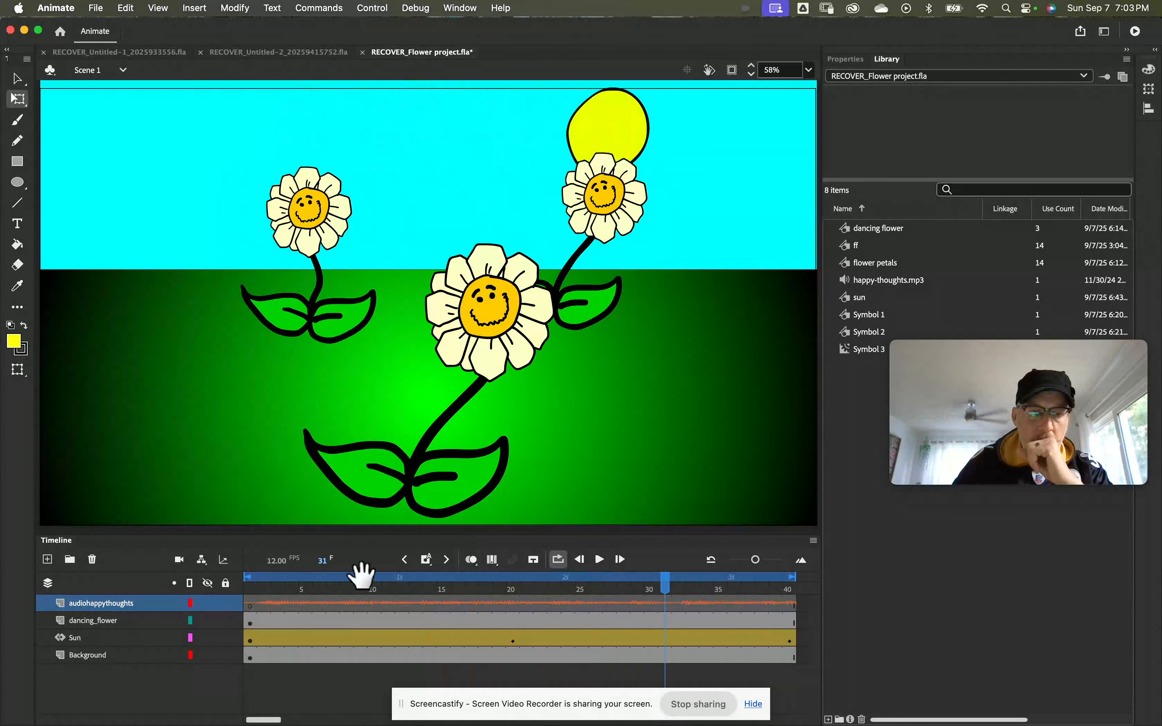
Step: Show the sound properties of the first audiohappythoughts frame and review the sounds available for it
{"action": "left_click", "coordinate": [250, 603]}
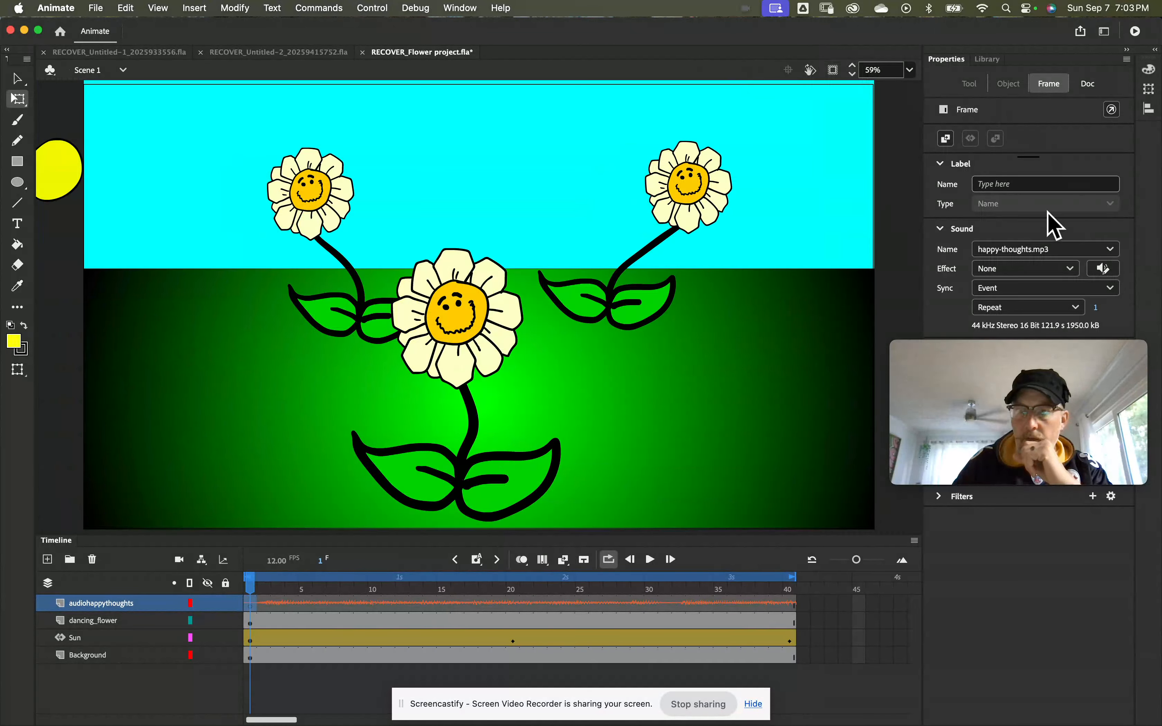
{"action": "mouse_move", "coordinate": [1033, 377]}
{"action": "left_click_drag", "start_coordinate": [1032, 377], "coordinate": [1035, 567]}
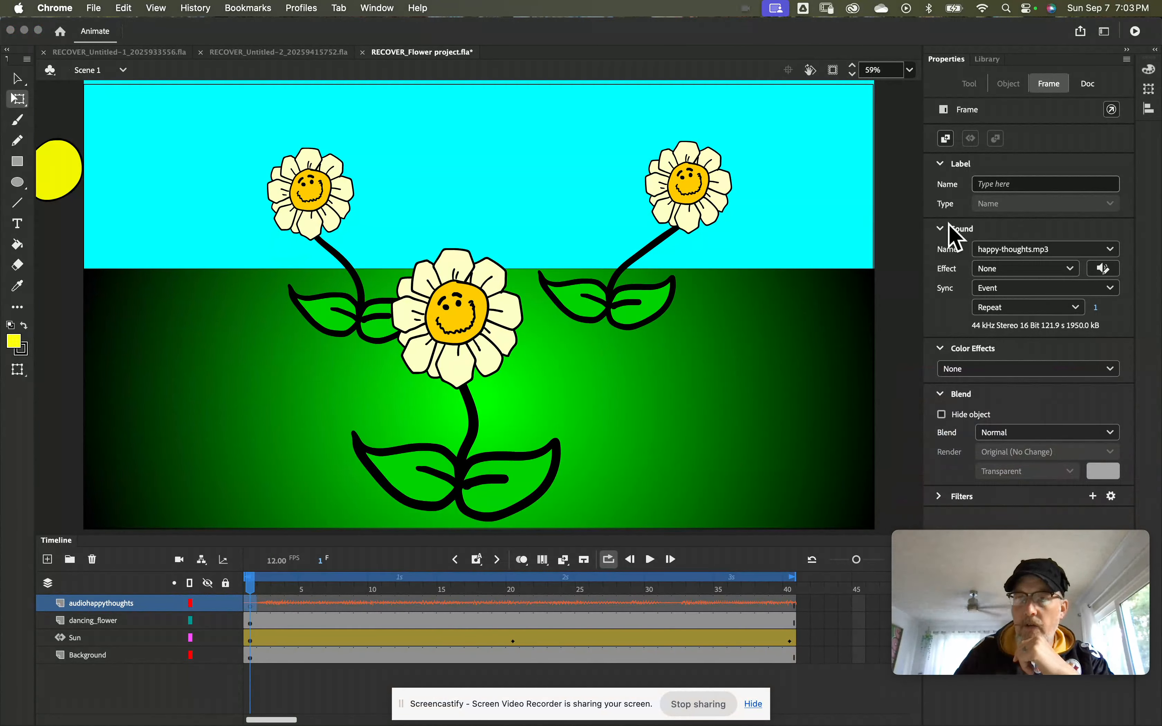
{"action": "left_click", "coordinate": [1112, 248]}
{"action": "left_click", "coordinate": [1110, 246]}
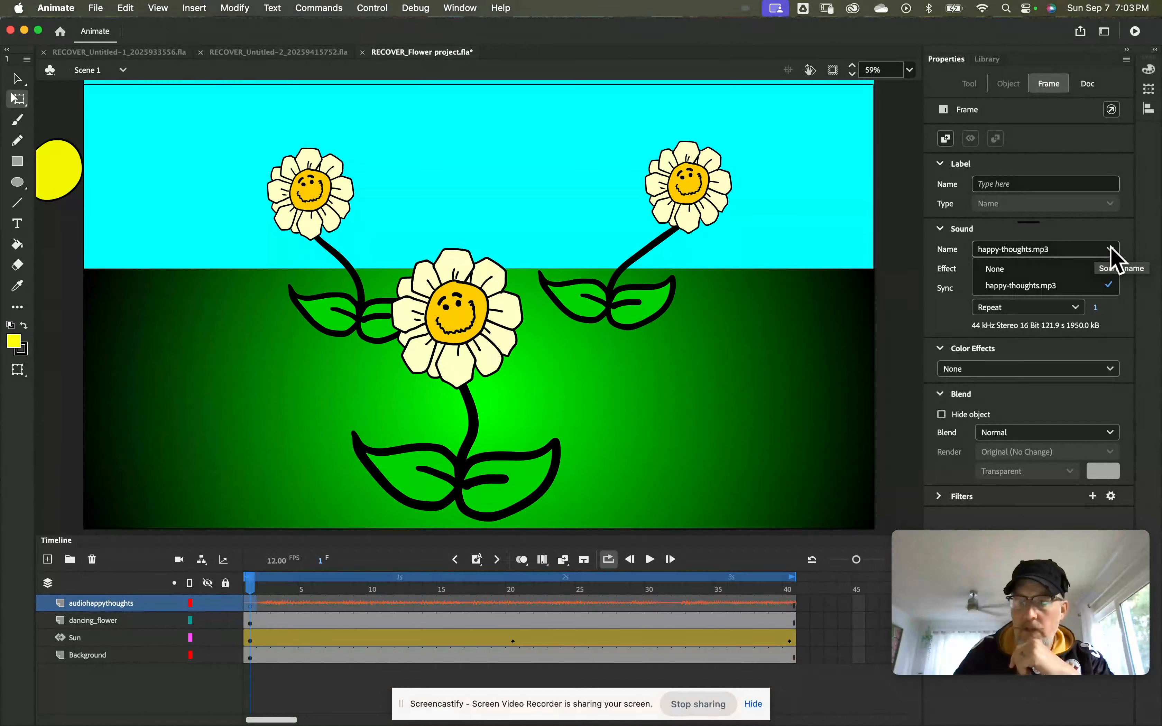
{"action": "left_click", "coordinate": [1112, 246]}
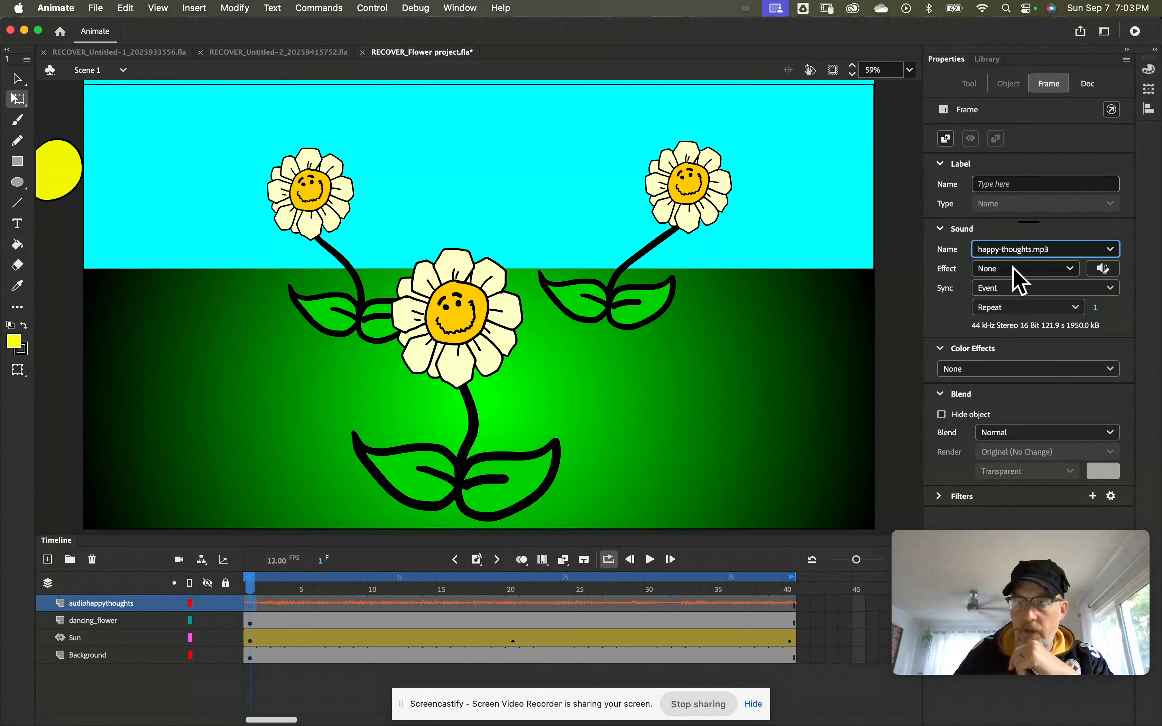
Step: Set the frame's sound effect to Left channel and play the animation briefly to hear it
{"action": "left_click", "coordinate": [1070, 269]}
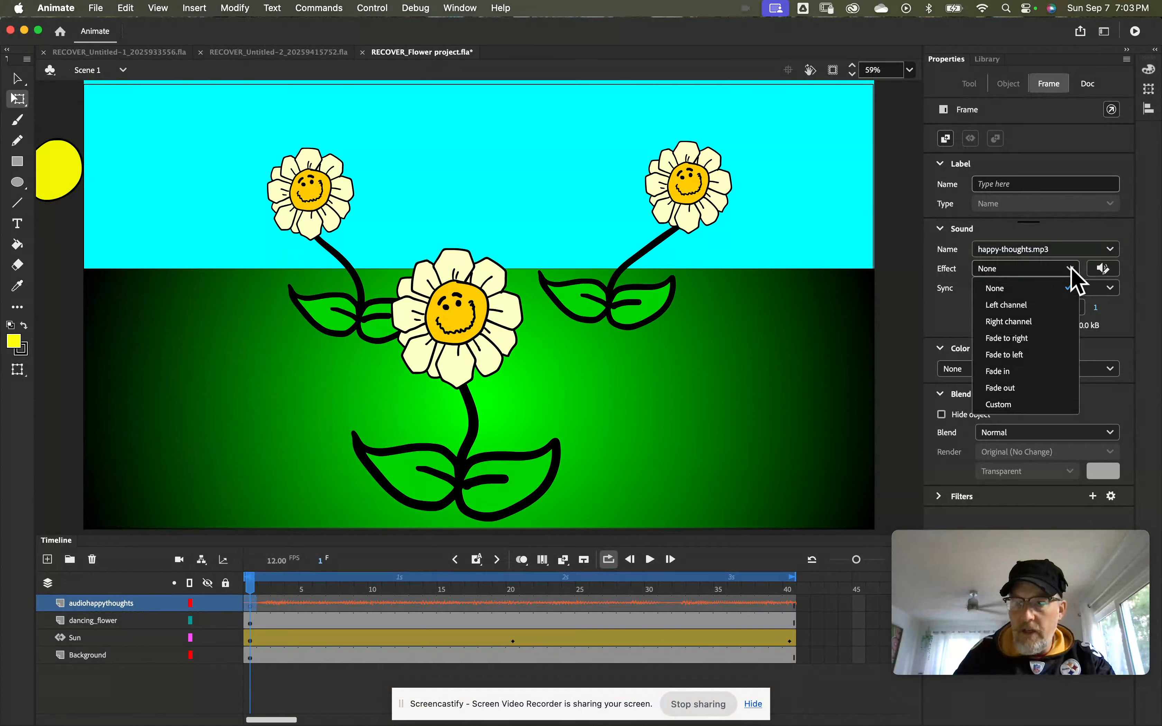
{"action": "left_click", "coordinate": [1035, 282]}
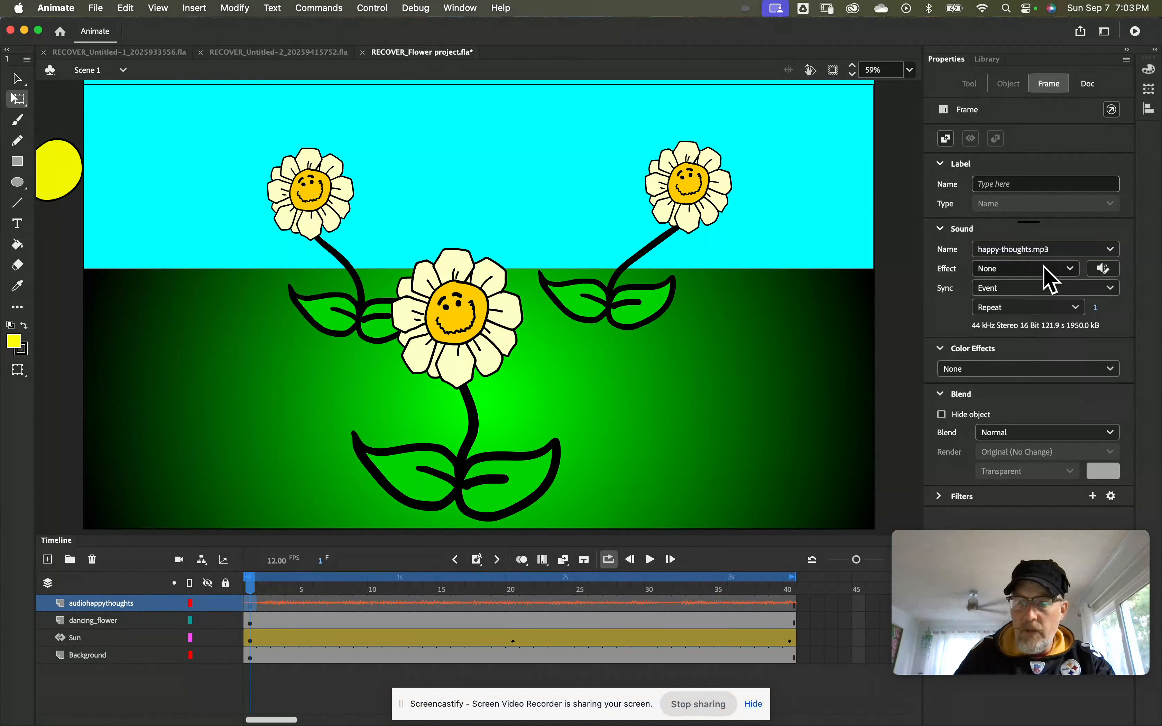
{"action": "left_click", "coordinate": [1045, 268]}
{"action": "left_click", "coordinate": [1031, 304]}
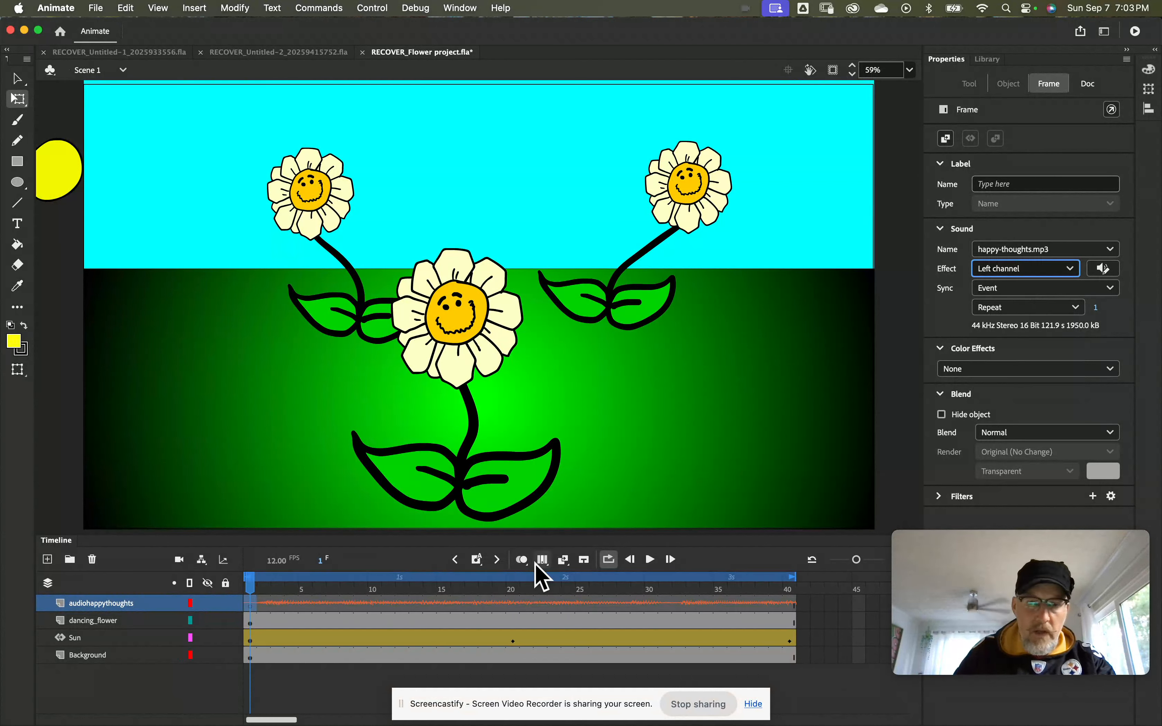
{"action": "left_click", "coordinate": [650, 560]}
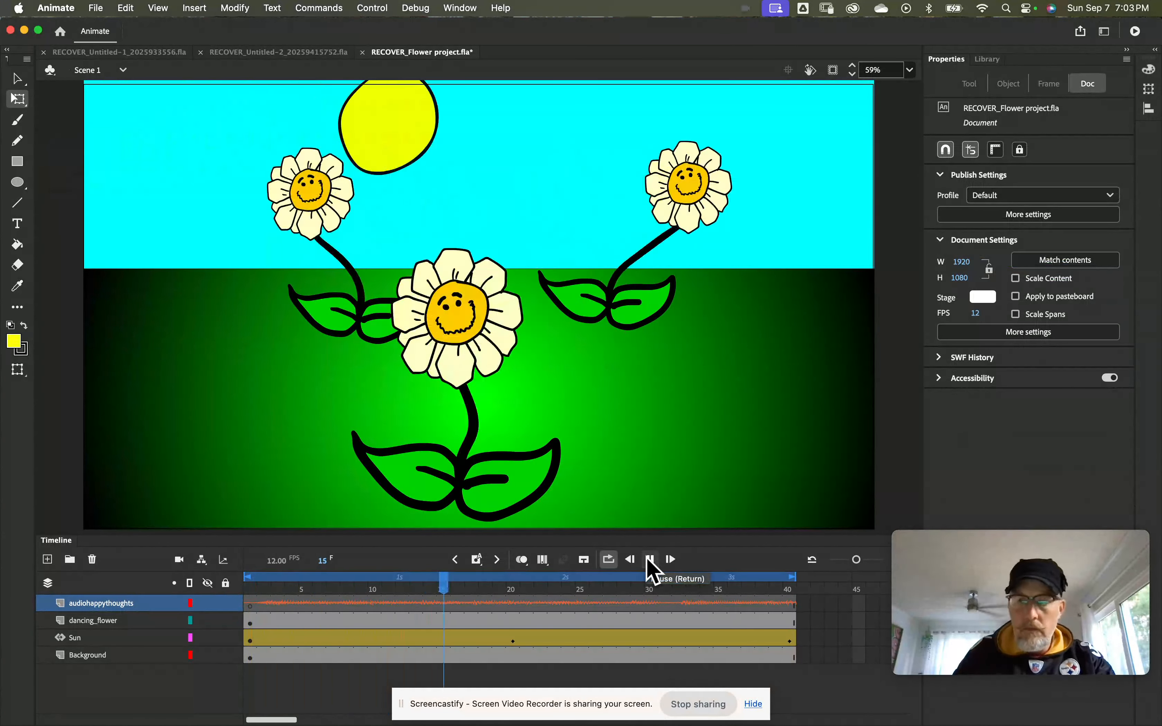
{"action": "left_click", "coordinate": [650, 560]}
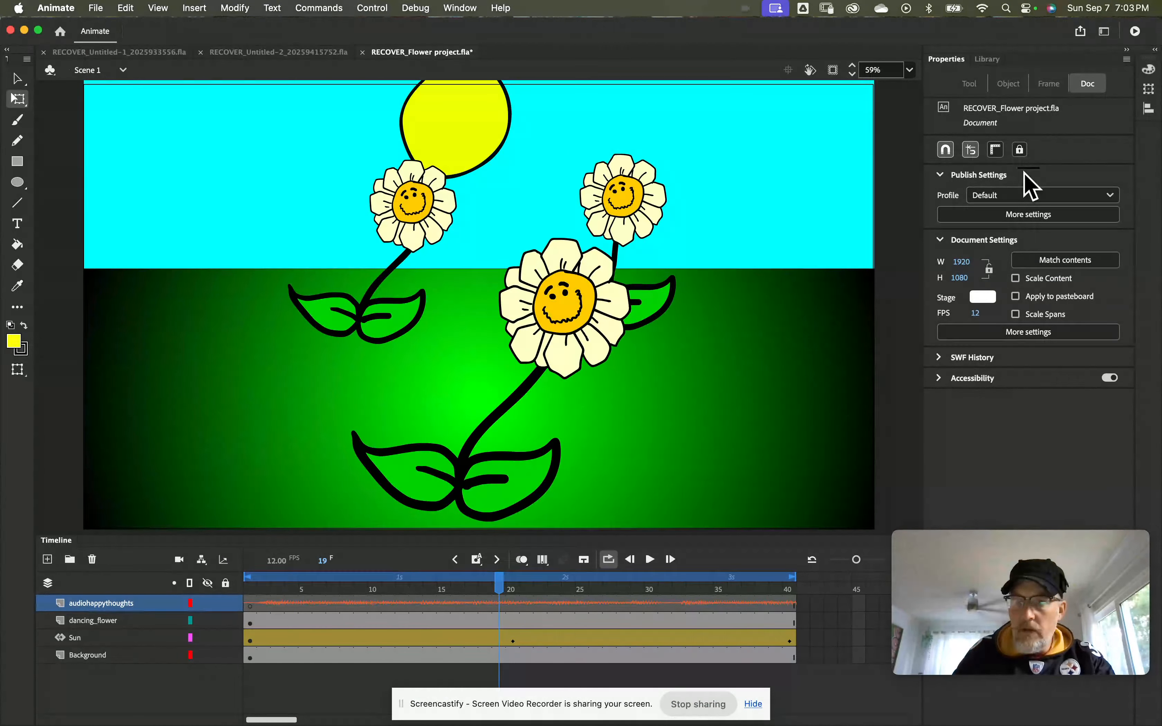
Step: Edit the sound envelope of the first audiohappythoughts frame, applying the Fade Out effect across the whole waveform
{"action": "left_click", "coordinate": [250, 605]}
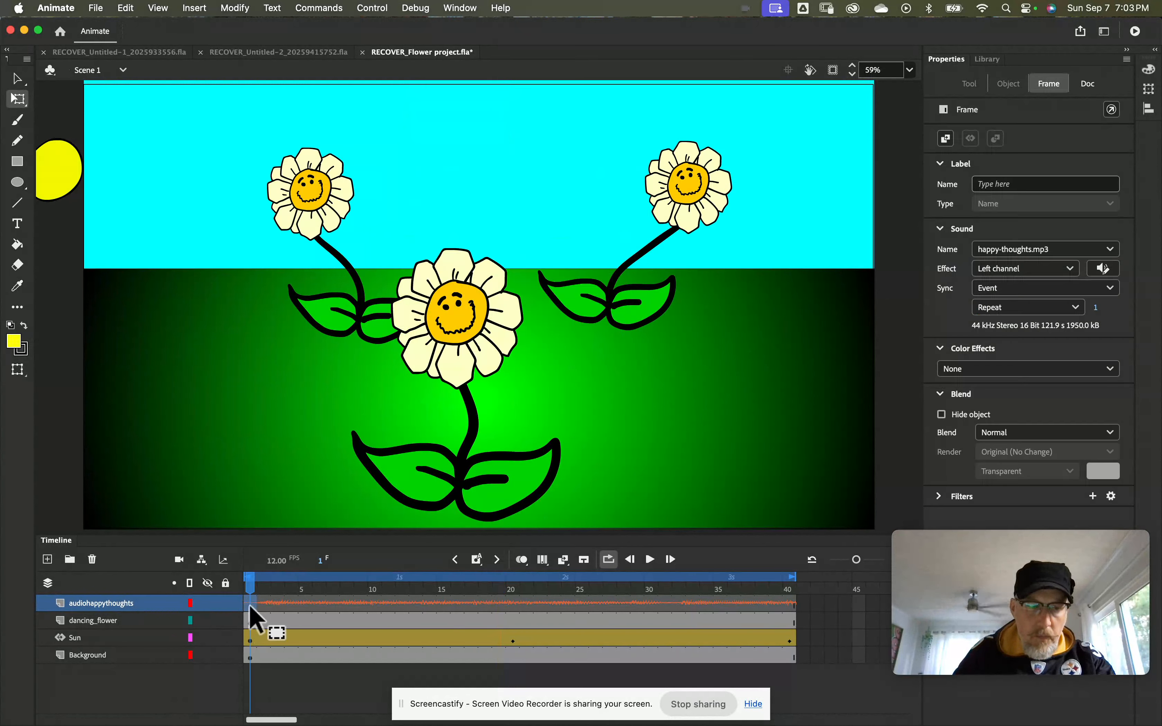
{"action": "left_click", "coordinate": [1067, 269]}
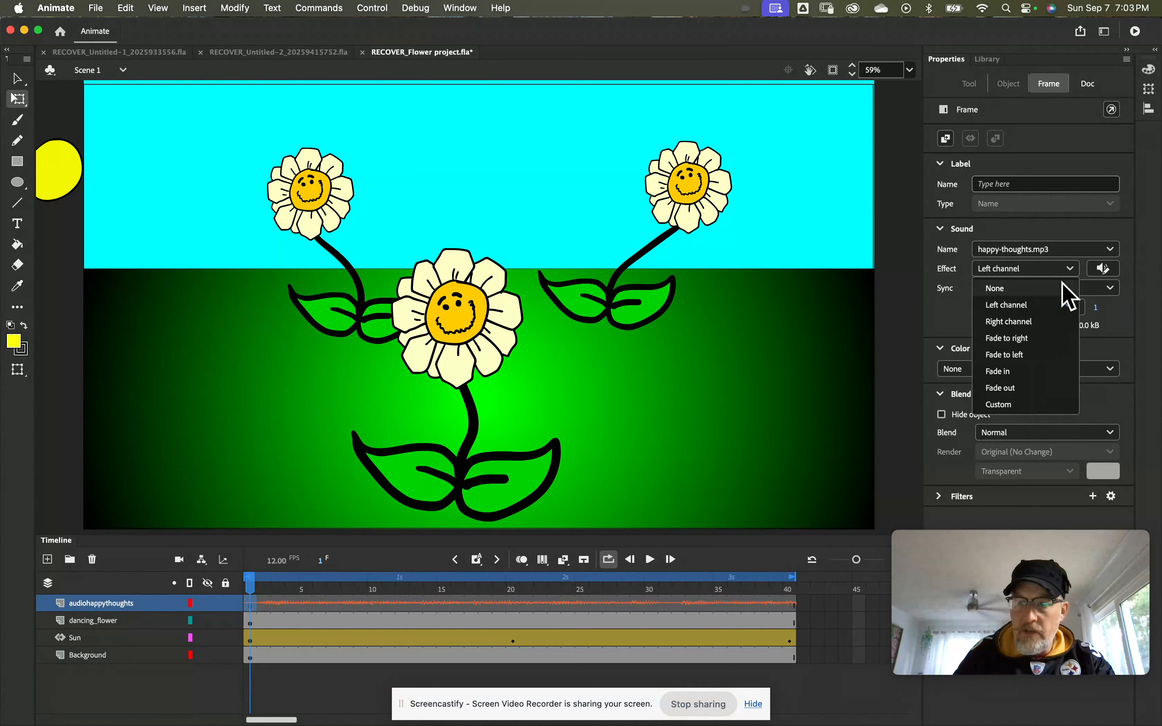
{"action": "left_click", "coordinate": [1103, 269]}
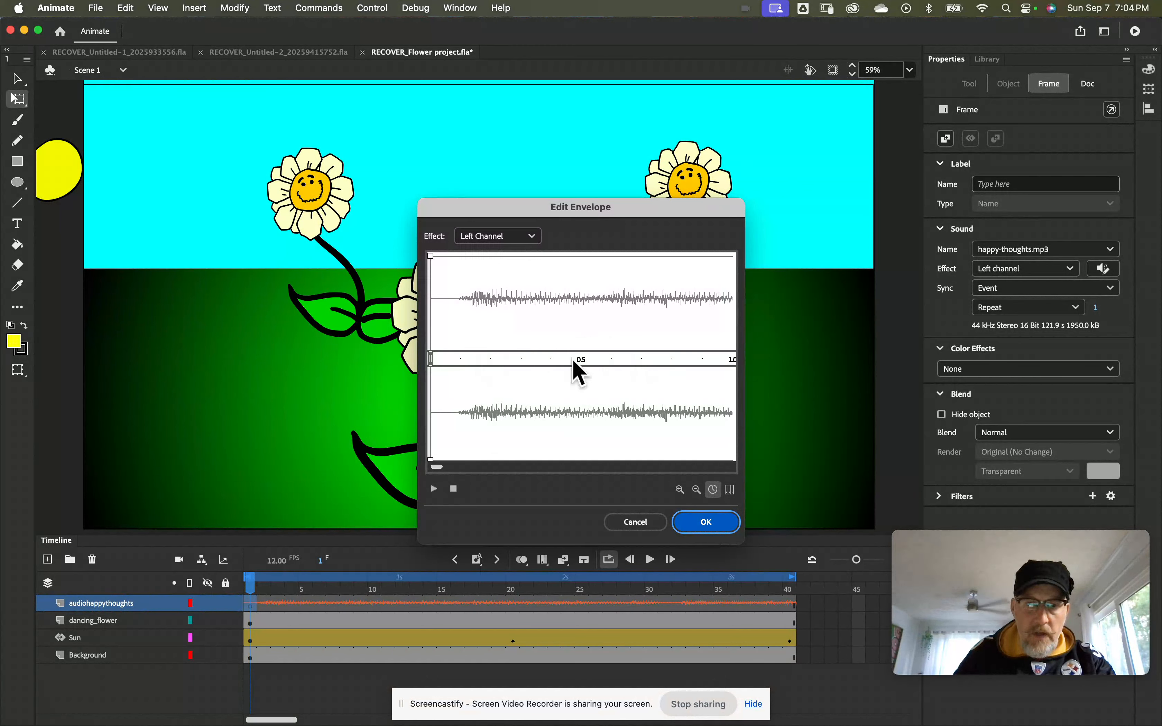
{"action": "left_click", "coordinate": [534, 238]}
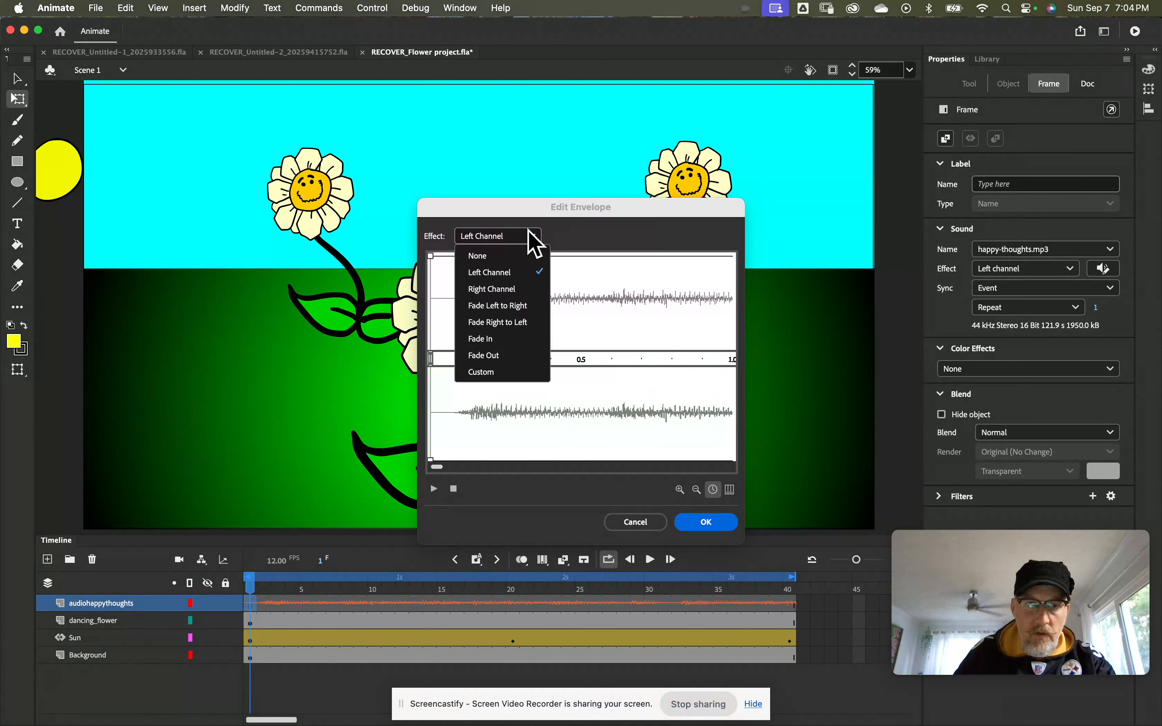
{"action": "left_click", "coordinate": [507, 356]}
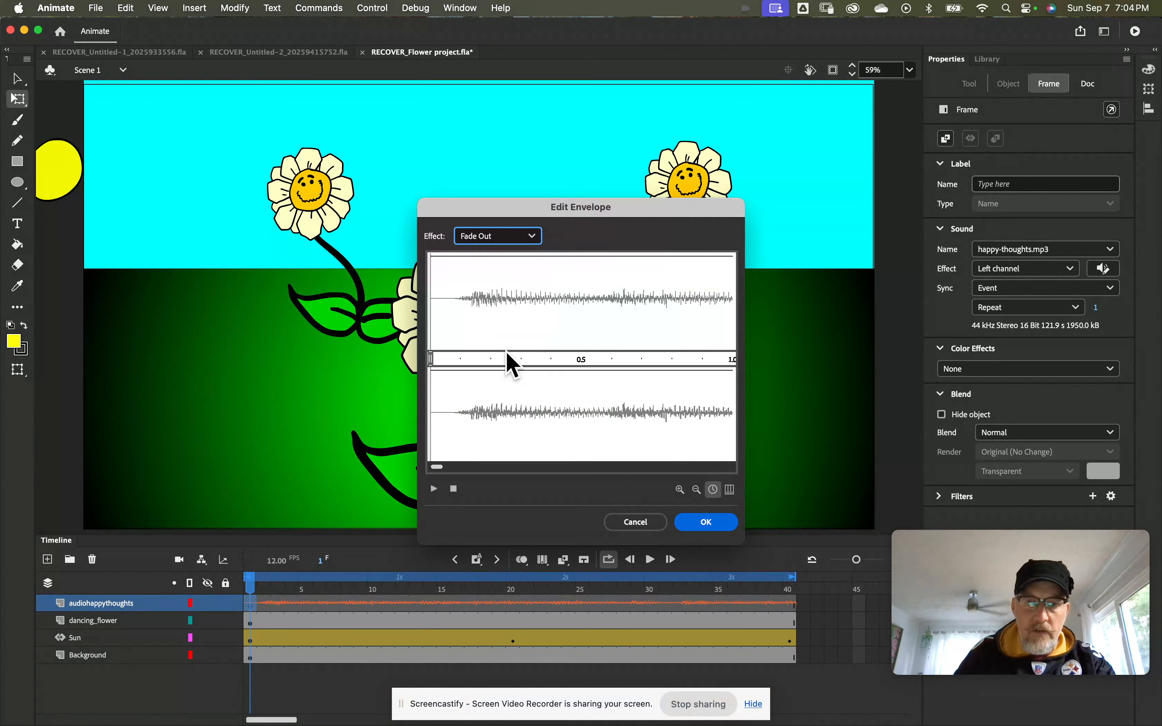
{"action": "left_click", "coordinate": [696, 490]}
{"action": "left_click", "coordinate": [696, 490]}
{"action": "left_click", "coordinate": [696, 491]}
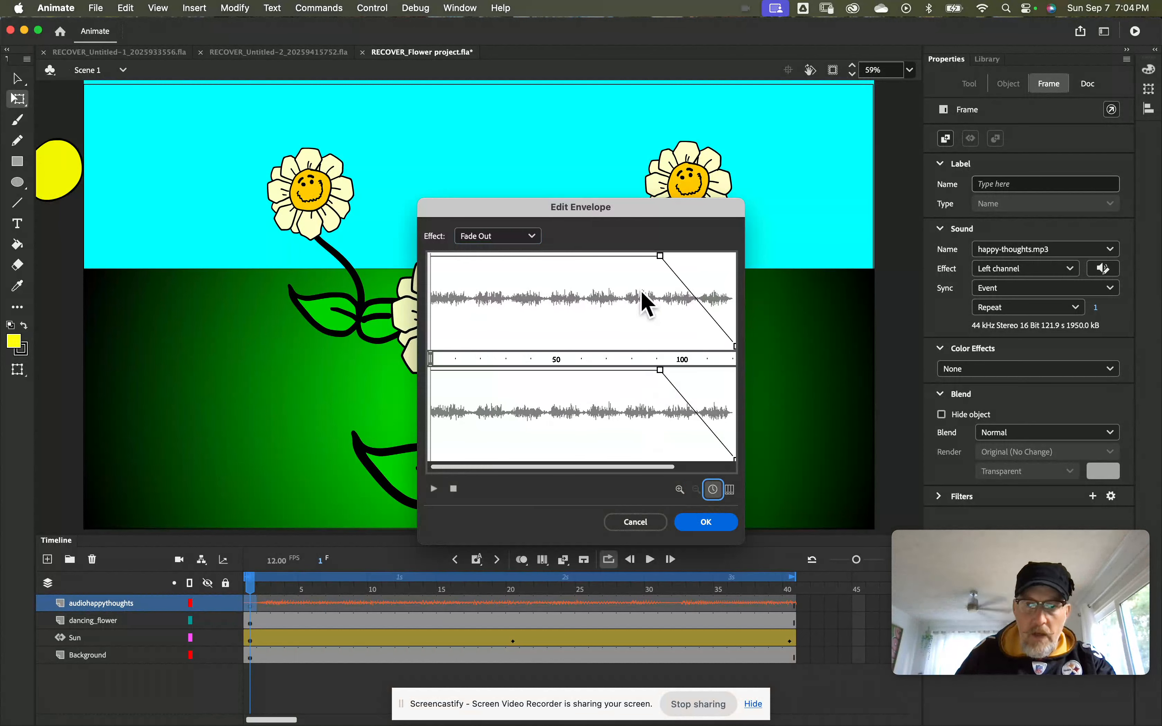
Step: Move the fade's starting points to the beginning of the sound and add zero-volume points at about 38 seconds
{"action": "left_click_drag", "start_coordinate": [660, 257], "coordinate": [436, 320]}
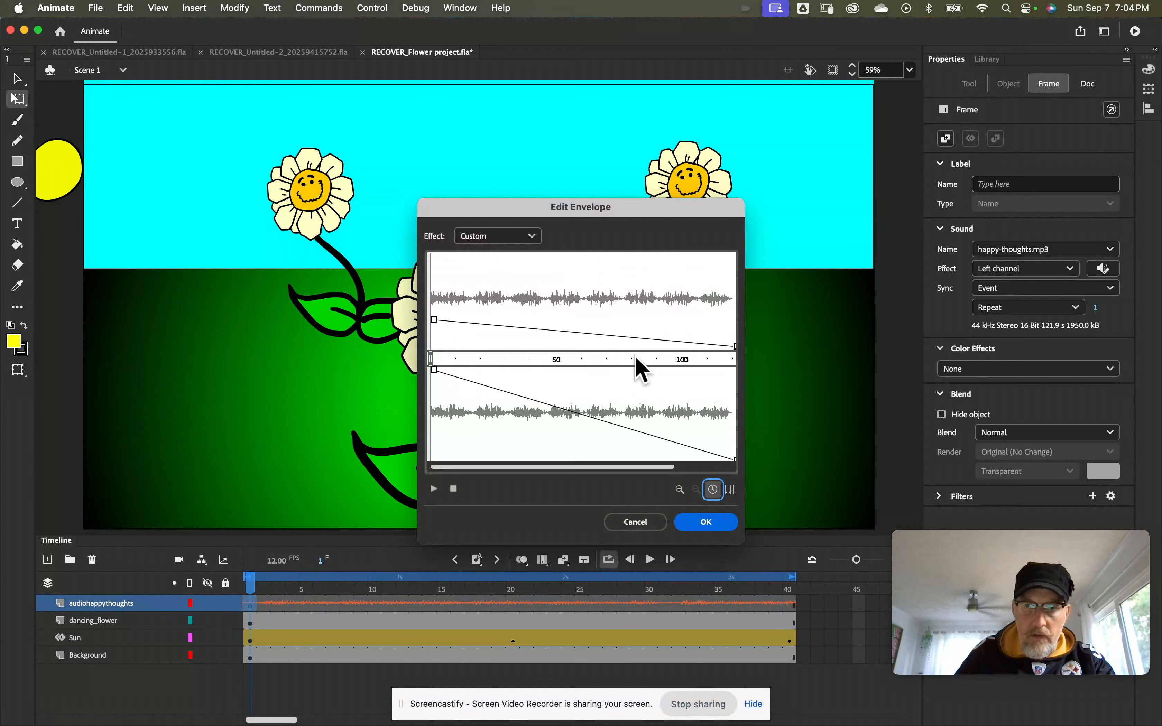
{"action": "left_click_drag", "start_coordinate": [559, 467], "coordinate": [470, 485]}
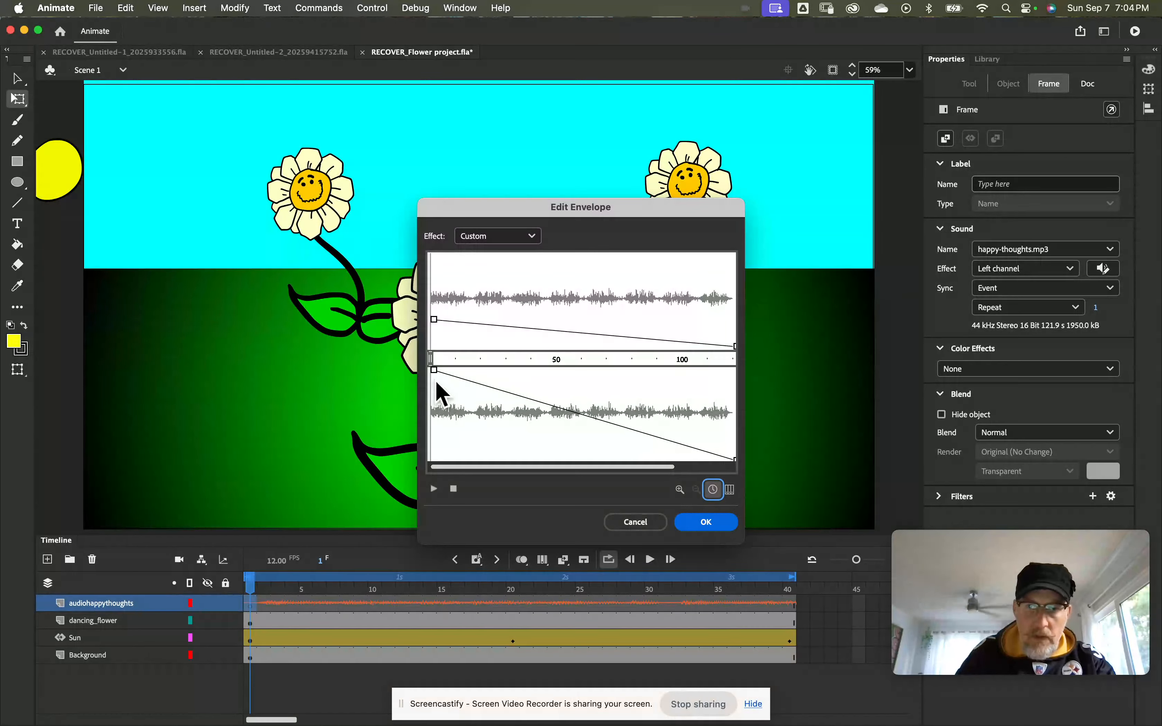
{"action": "left_click_drag", "start_coordinate": [432, 370], "coordinate": [420, 370]}
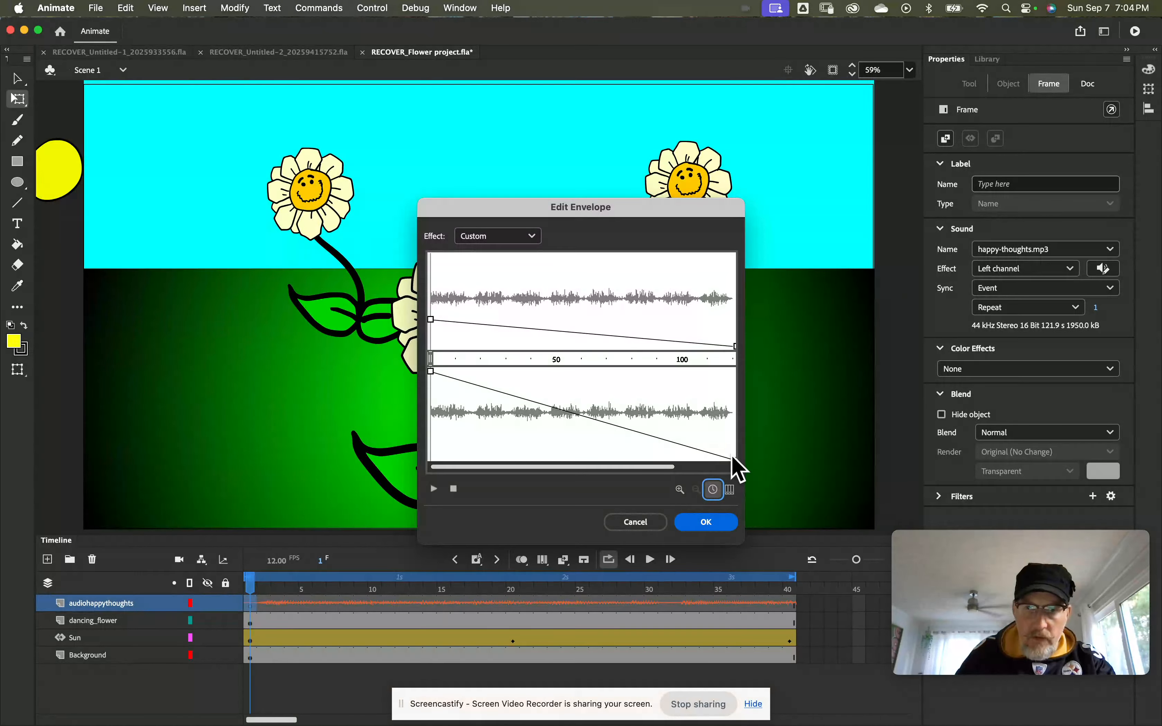
{"action": "left_click_drag", "start_coordinate": [734, 459], "coordinate": [527, 464]}
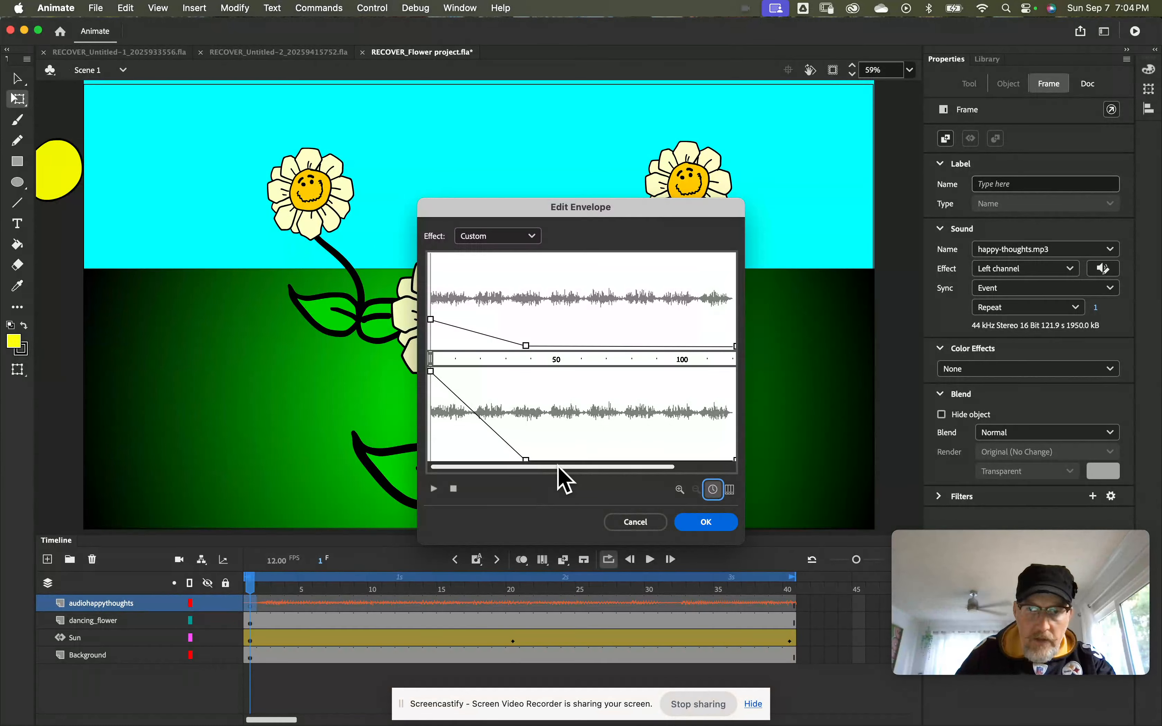
Step: Shorten the fade to about 6.5 seconds and add another pair of silent envelope points at about 4 seconds
{"action": "left_click", "coordinate": [680, 490]}
{"action": "left_click", "coordinate": [681, 490]}
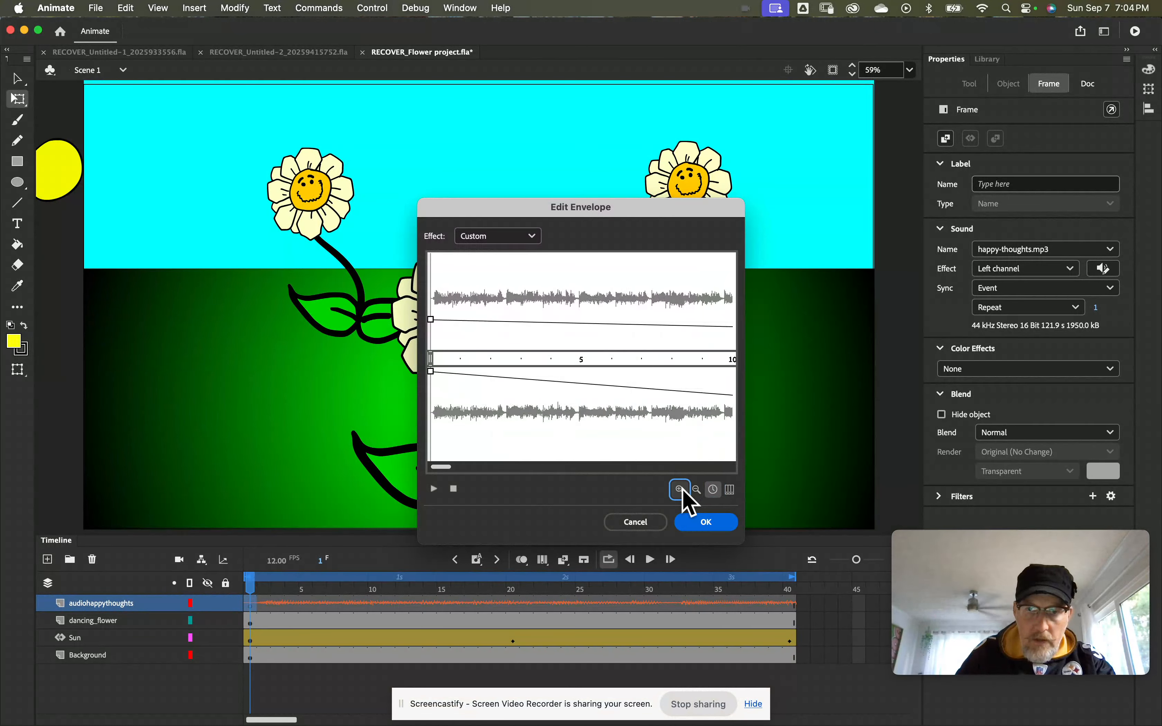
{"action": "left_click", "coordinate": [697, 491]}
{"action": "left_click", "coordinate": [697, 490]}
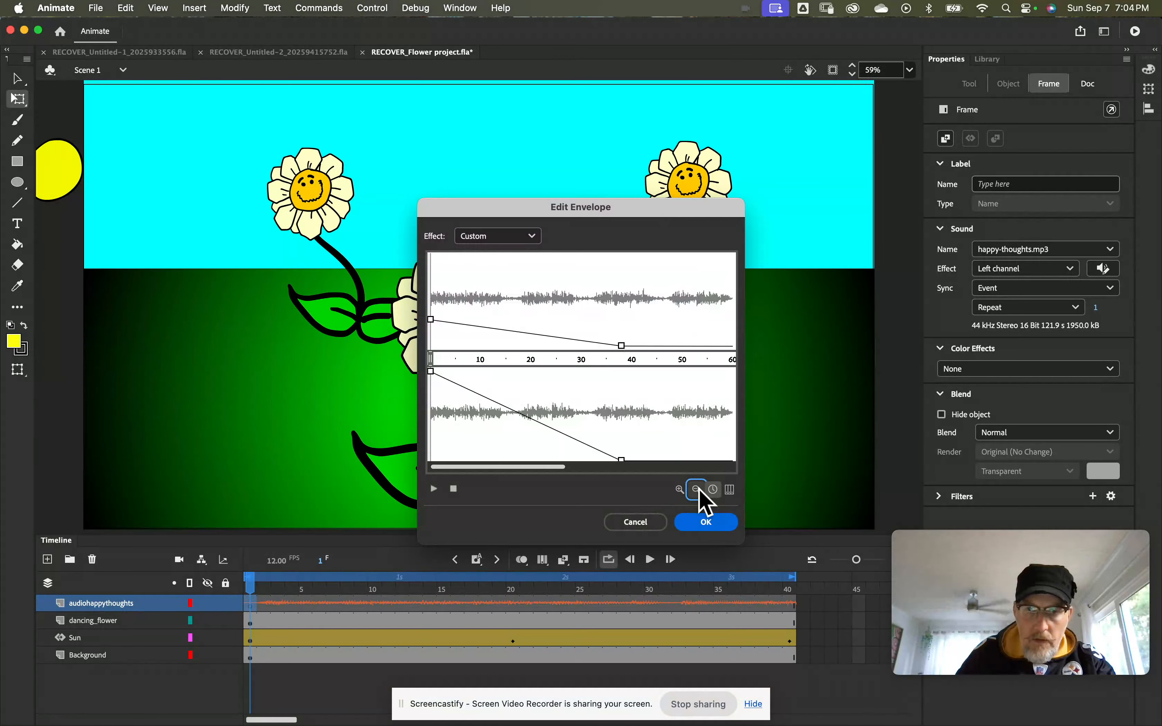
{"action": "left_click_drag", "start_coordinate": [622, 460], "coordinate": [464, 455]}
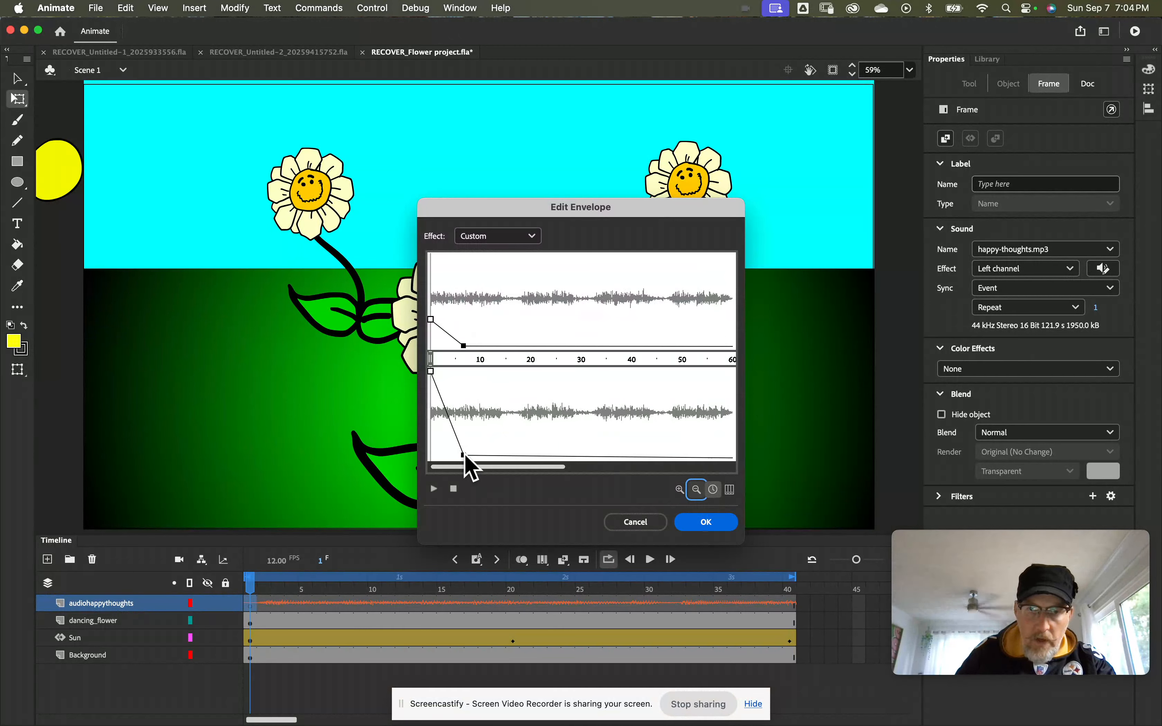
{"action": "left_click", "coordinate": [680, 489]}
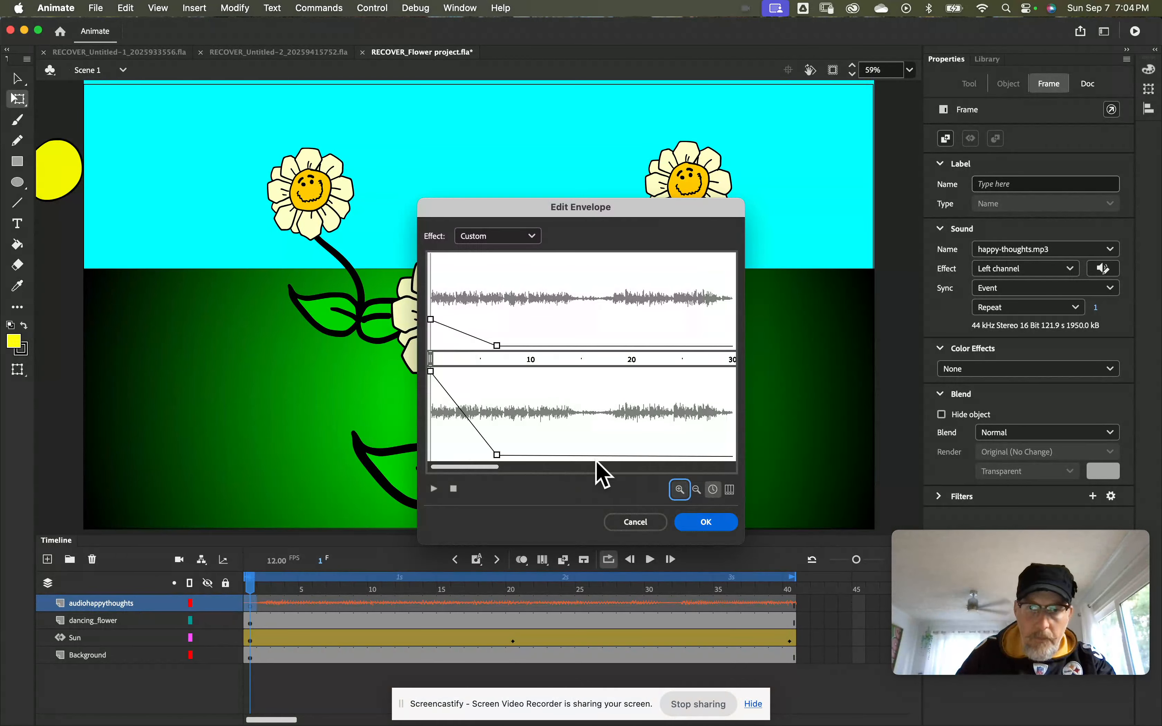
{"action": "mouse_move", "coordinate": [495, 452]}
{"action": "left_mouse_down"}
{"action": "mouse_move", "coordinate": [467, 462]}
{"action": "mouse_move", "coordinate": [495, 468]}
{"action": "left_mouse_up"}
Step: Preview the sound with the custom fade, stop it and discard the envelope edits
{"action": "left_click", "coordinate": [434, 489]}
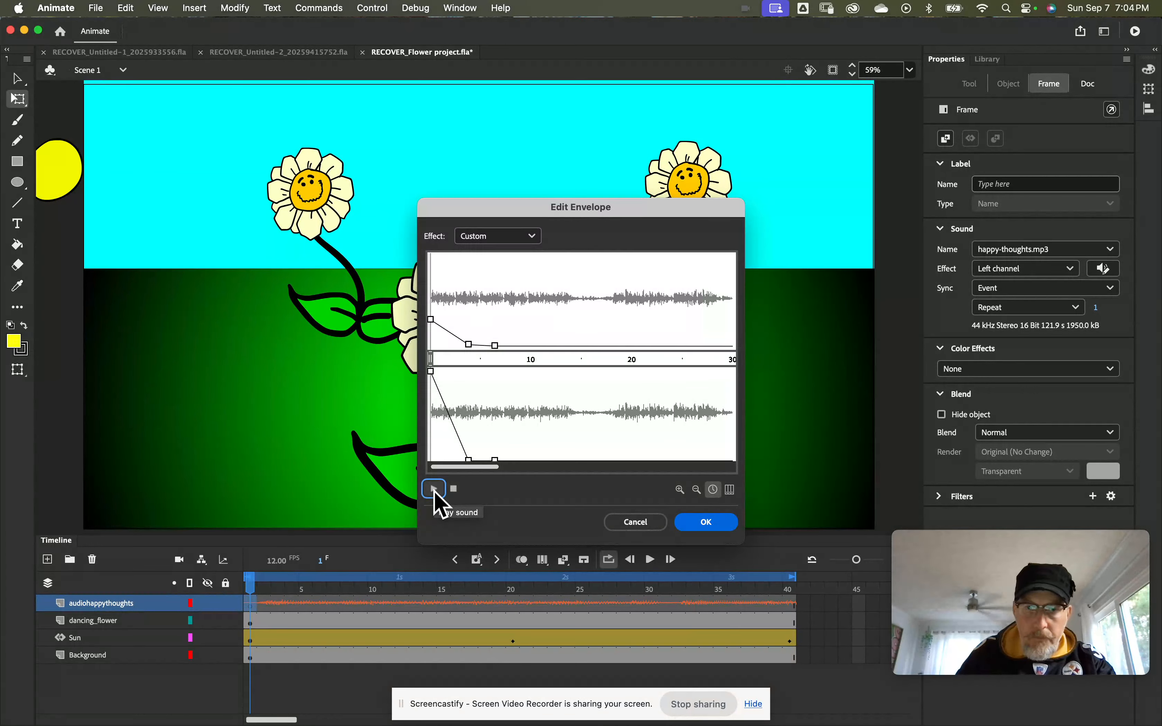
{"action": "left_click", "coordinate": [453, 489]}
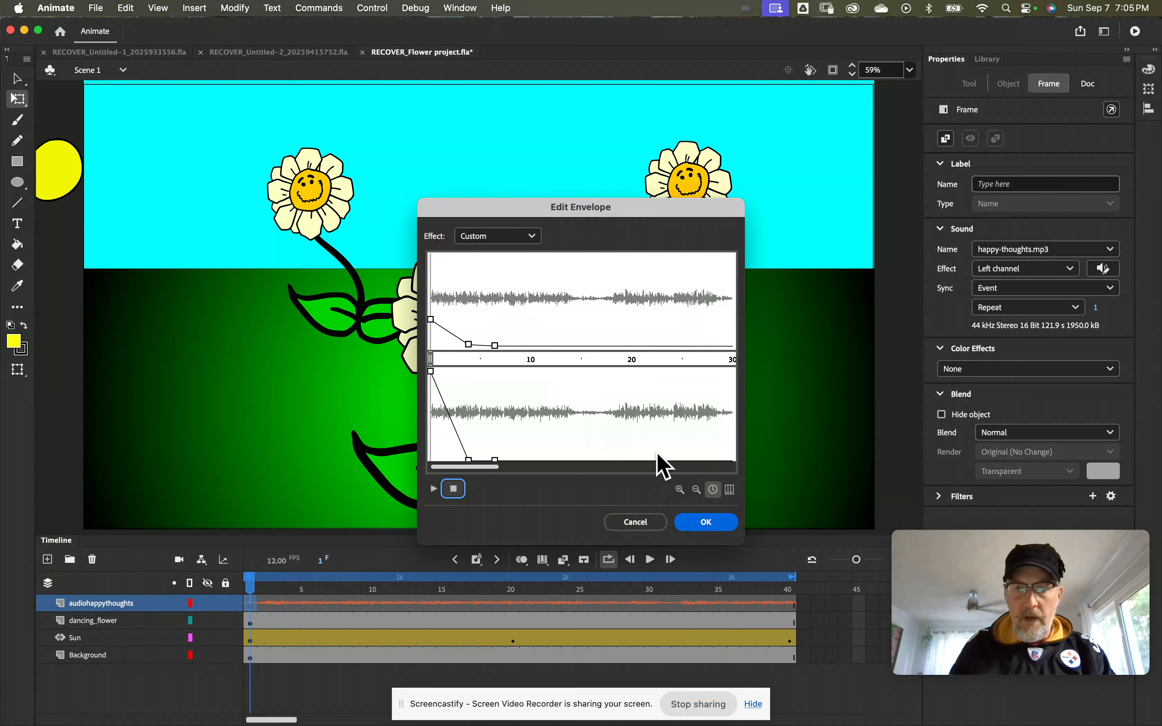
{"action": "left_click", "coordinate": [641, 524]}
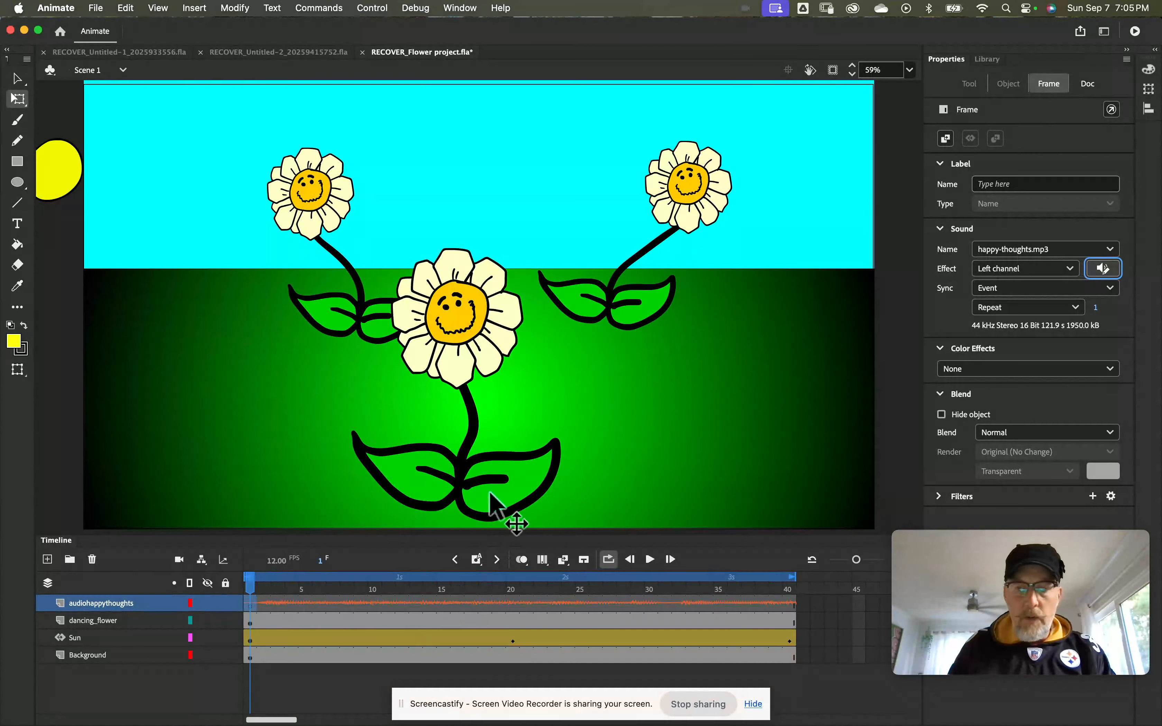